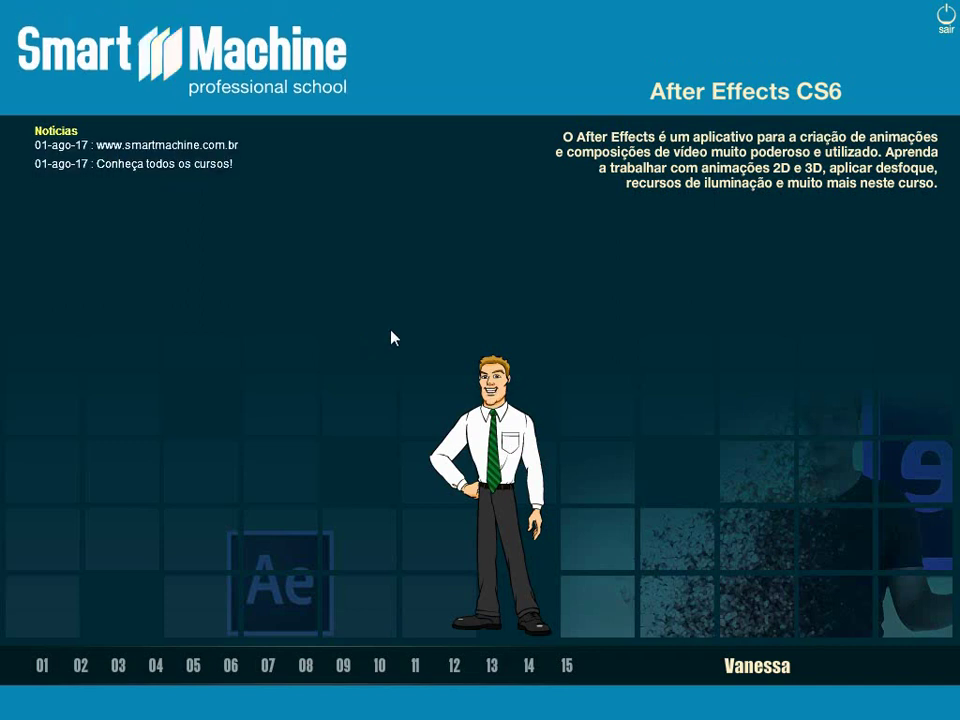
Open the lesson "Animações em Textos" from aula 06 and start watching it.
left_click(245, 668)
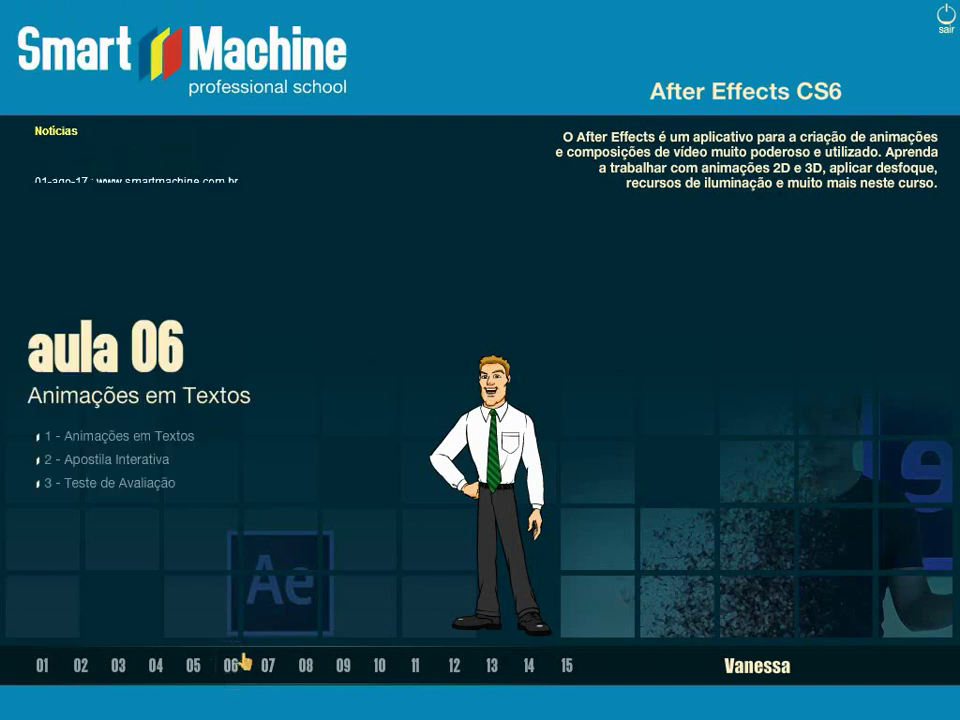
left_click(192, 438)
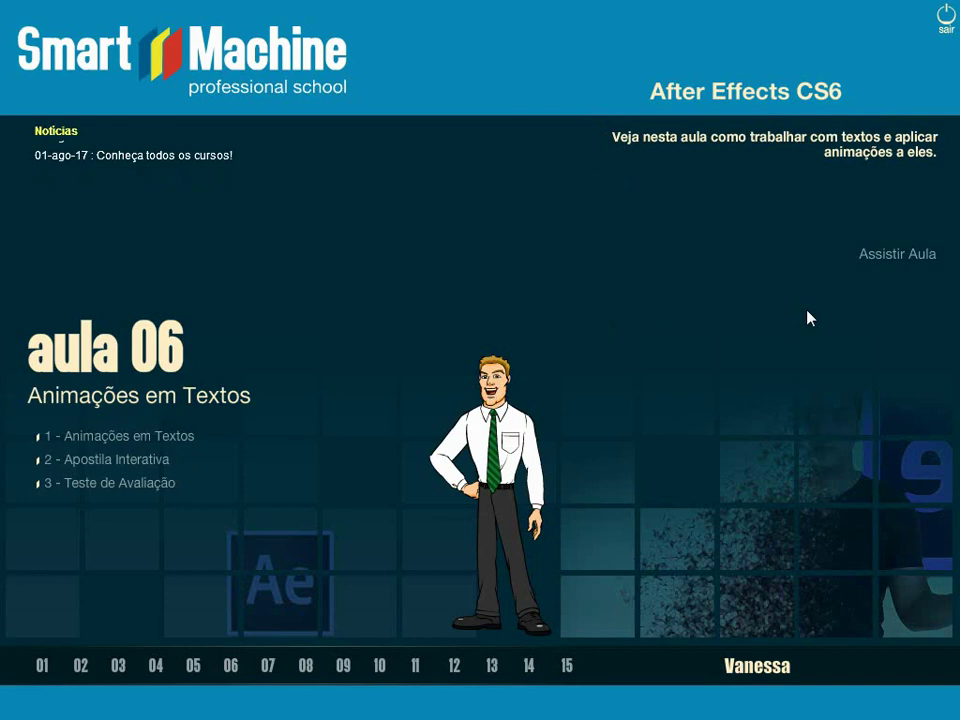
left_click(900, 256)
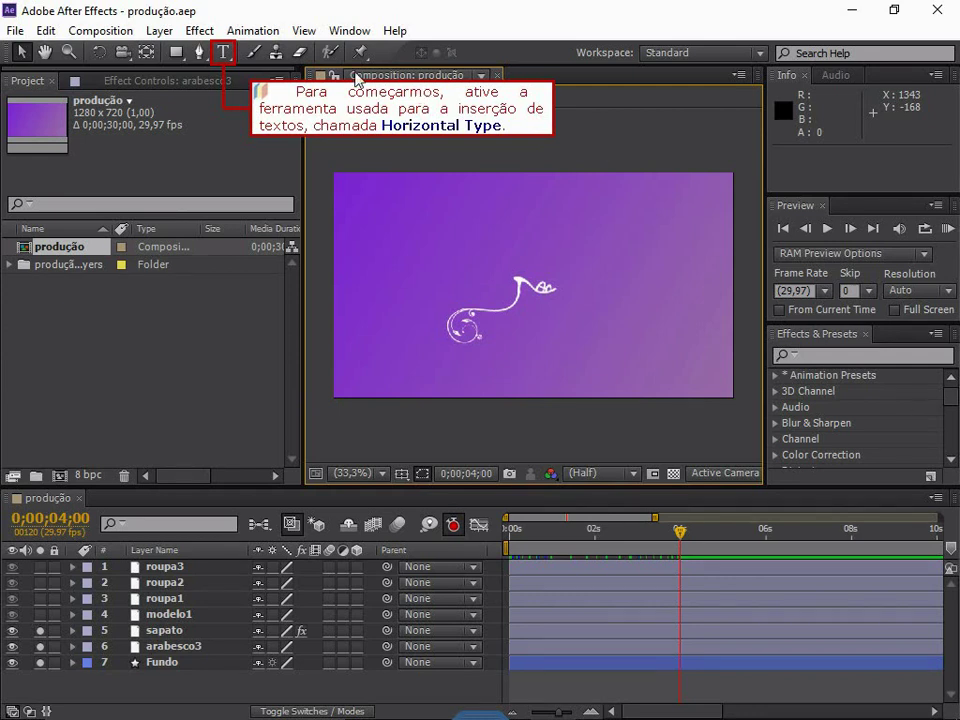
Add a horizontal text layer in the upper-left area of the produção composition with "SM" on one line and "produções" below it.
left_click(224, 54)
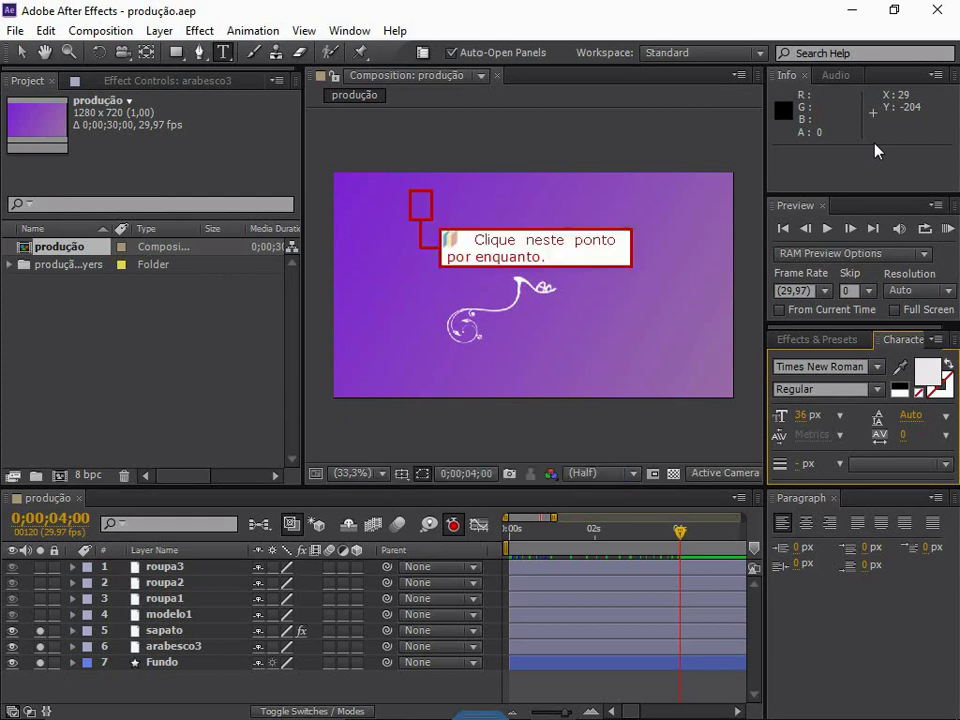
left_click(427, 213)
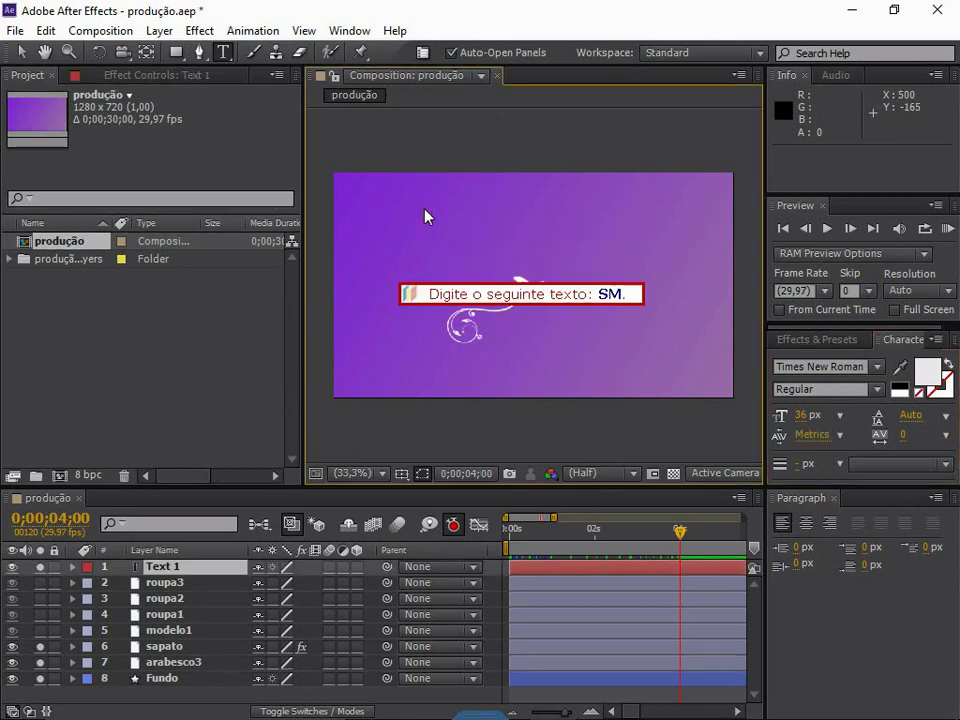
type("SM")
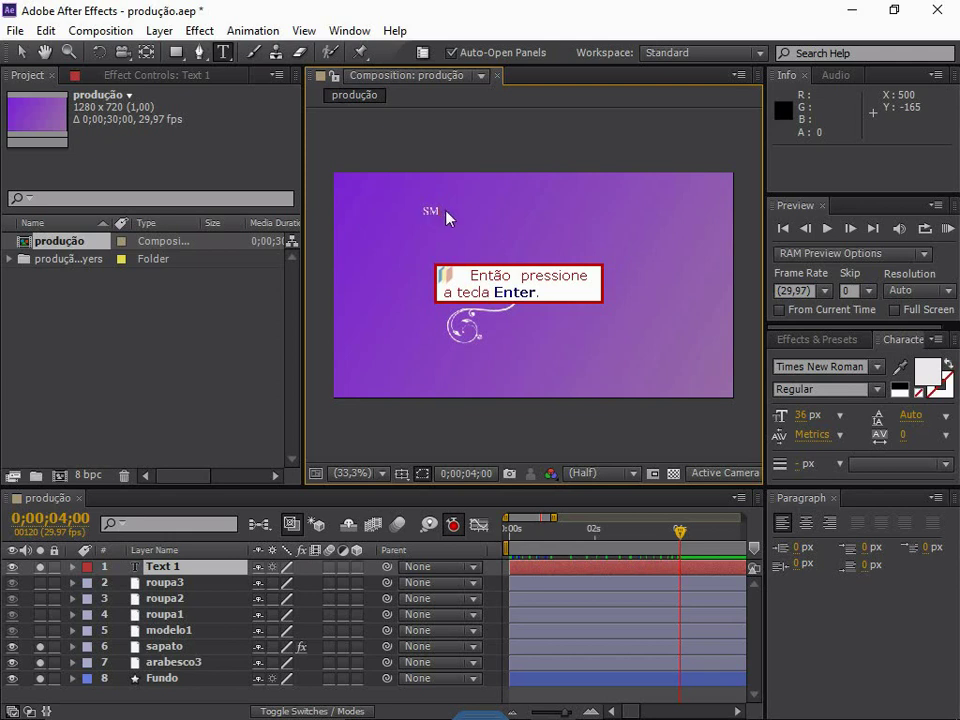
key("Return")
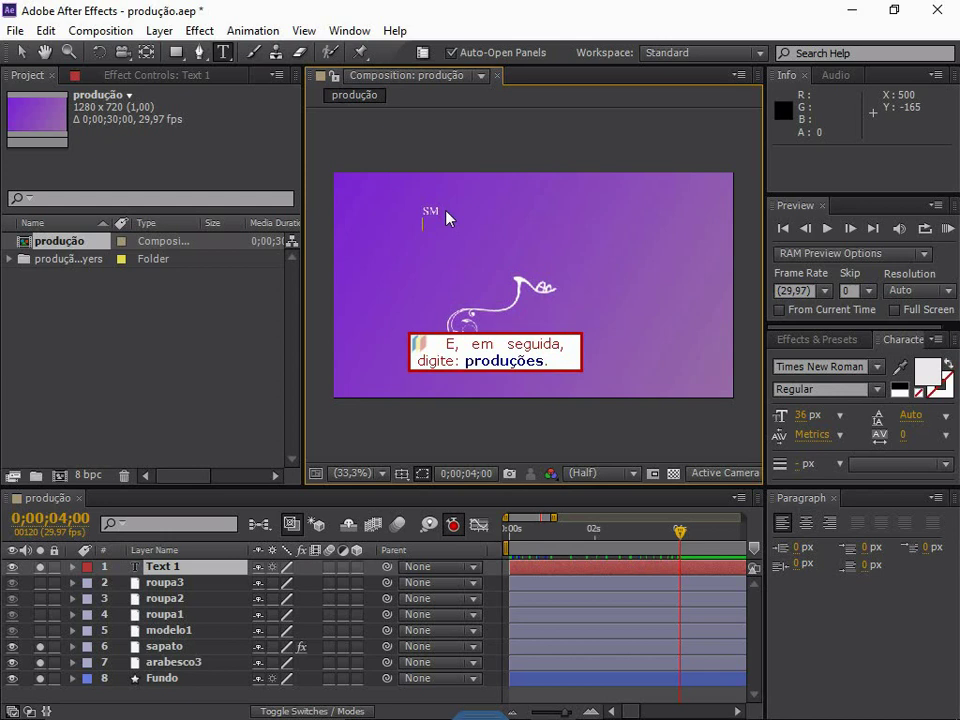
type("produções")
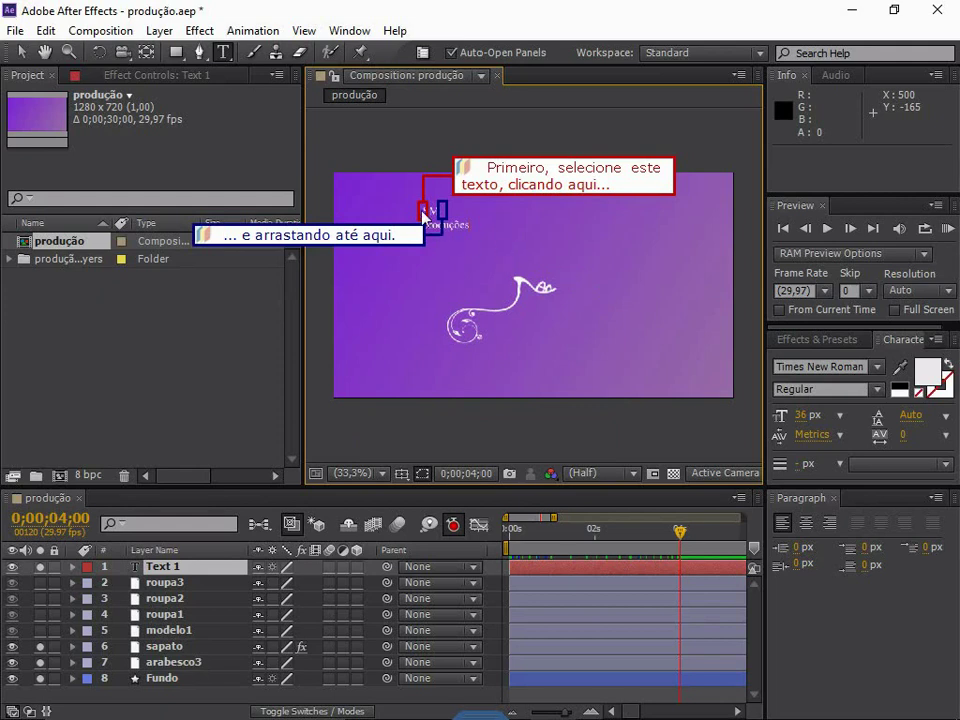
Set the "SM" line of the text to the Rockwell Extra Bold font at 72 px.
left_click_drag(433, 213, 445, 217)
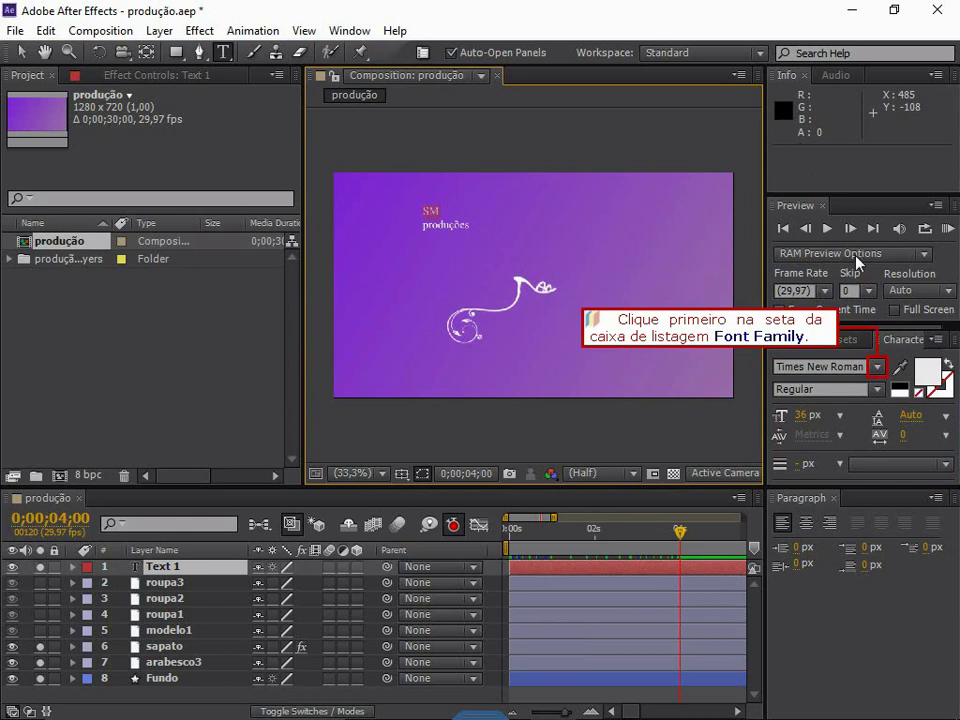
left_click(878, 367)
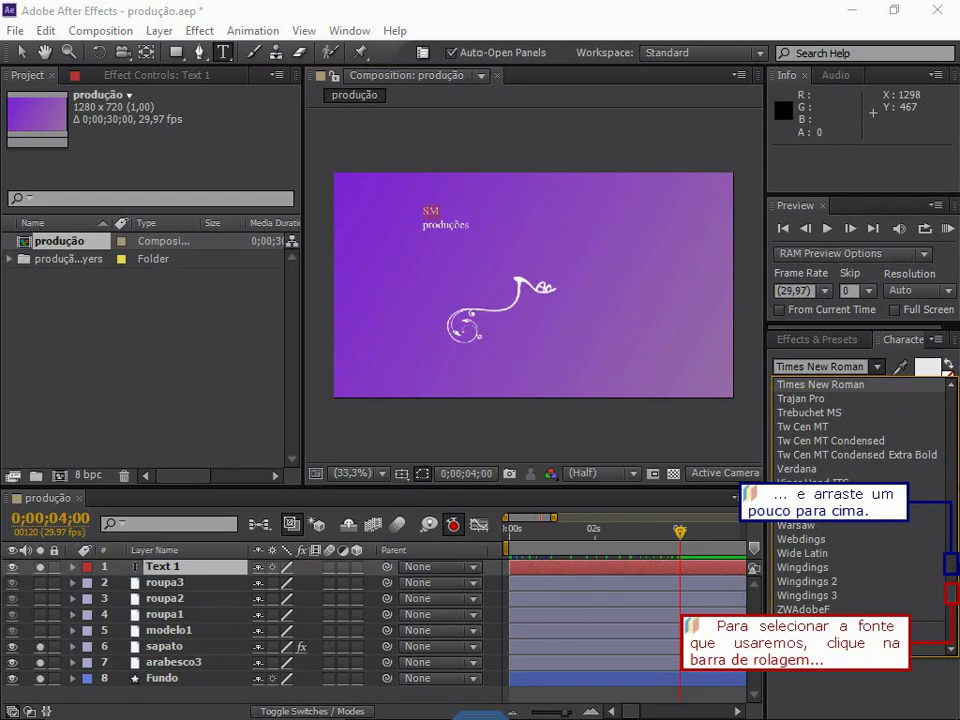
left_click_drag(952, 601, 952, 573)
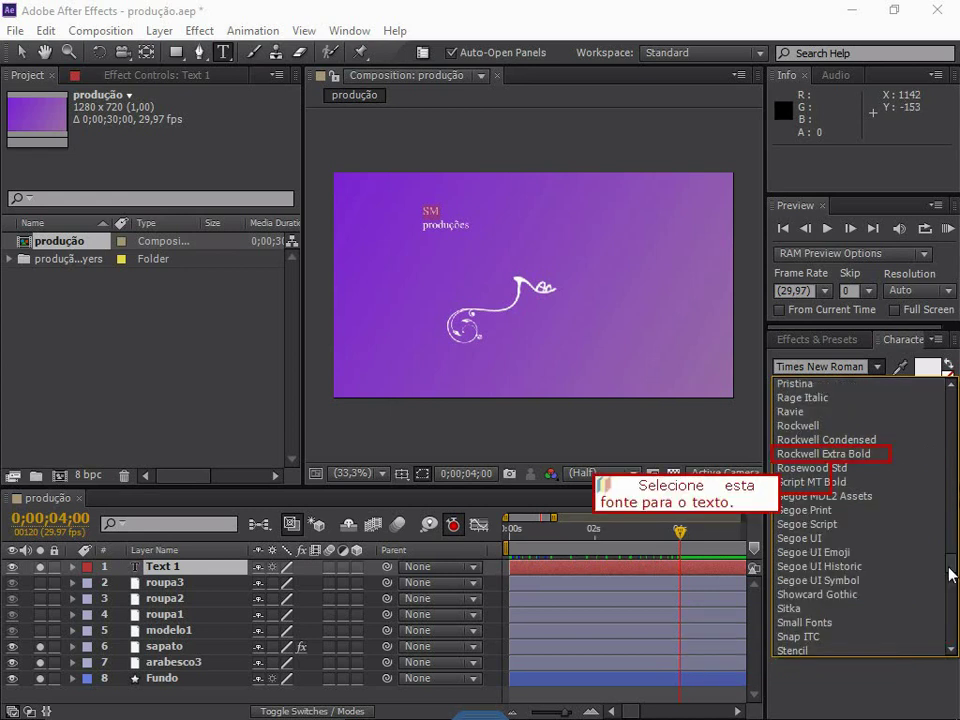
left_click(826, 454)
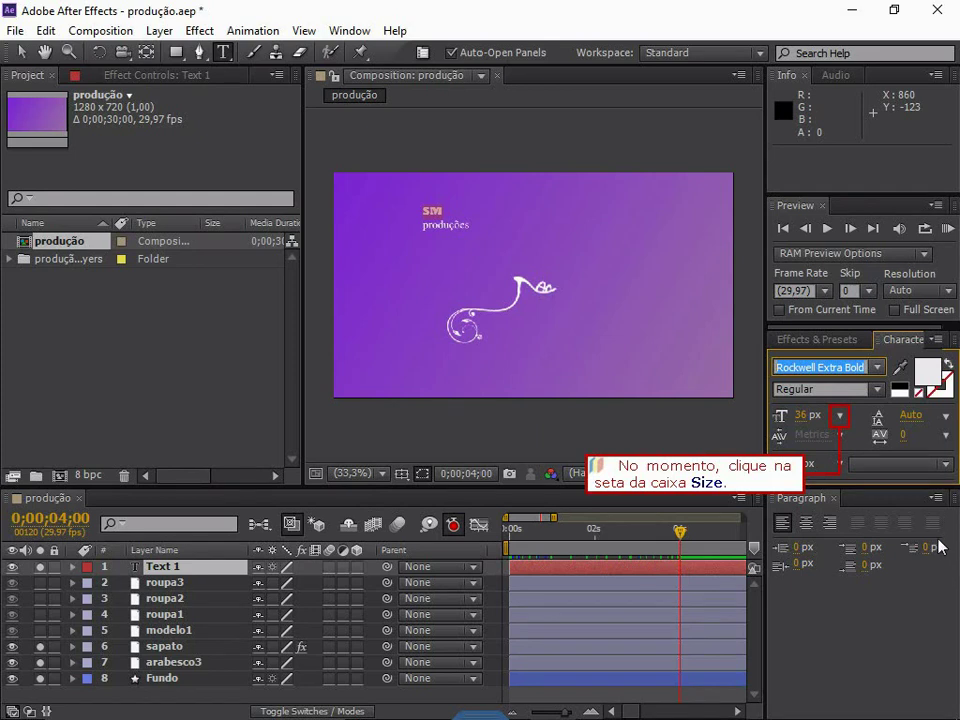
left_click(840, 416)
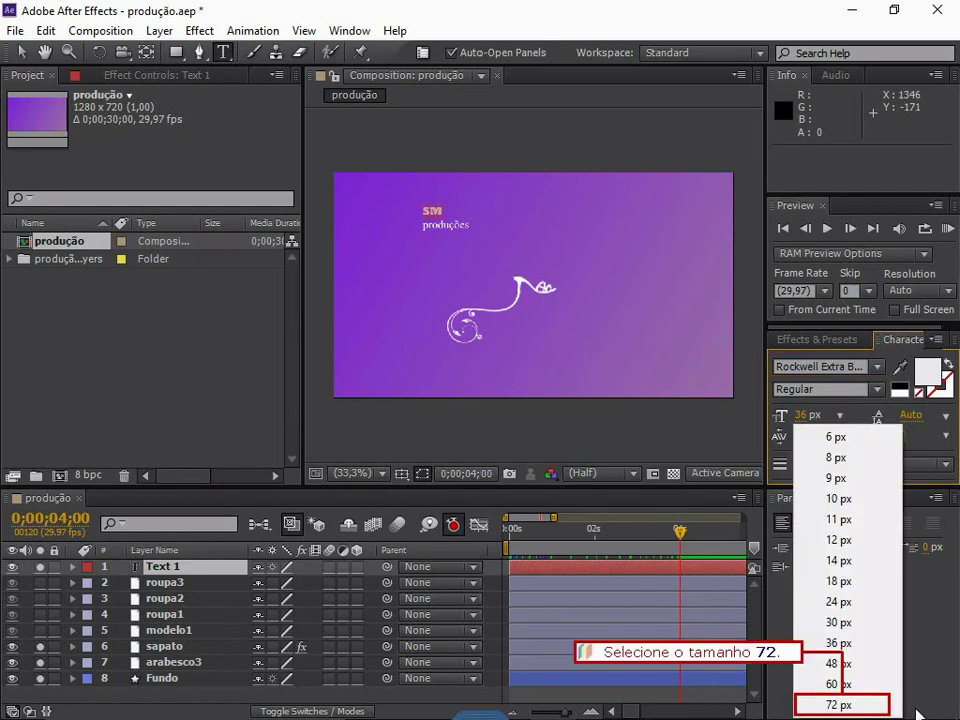
left_click(851, 705)
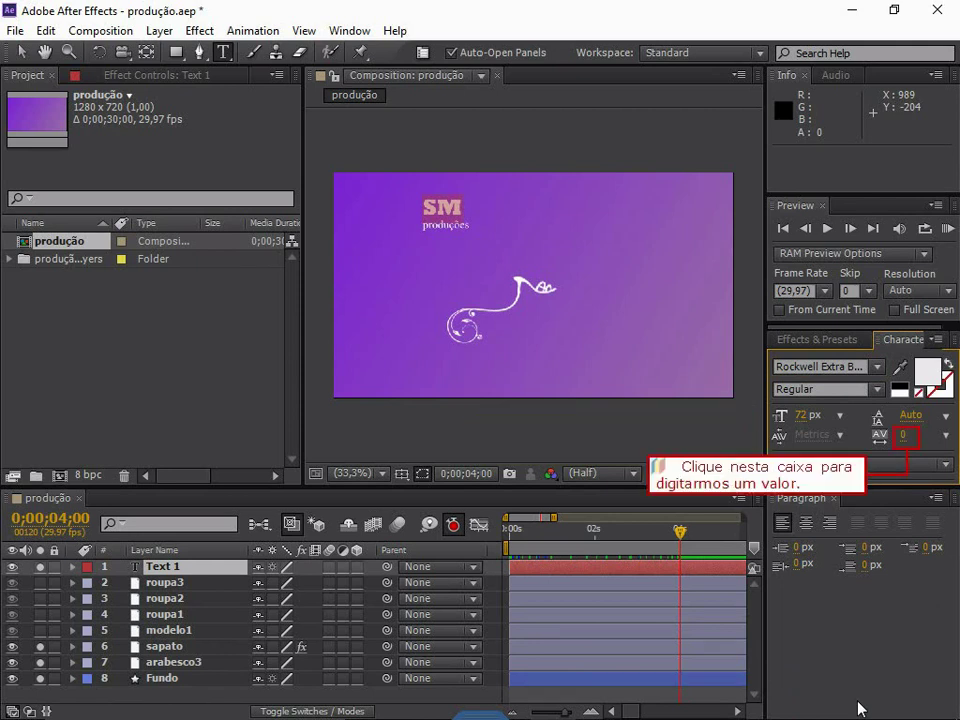
Set the tracking of the "SM" line to 100.
left_click(907, 437)
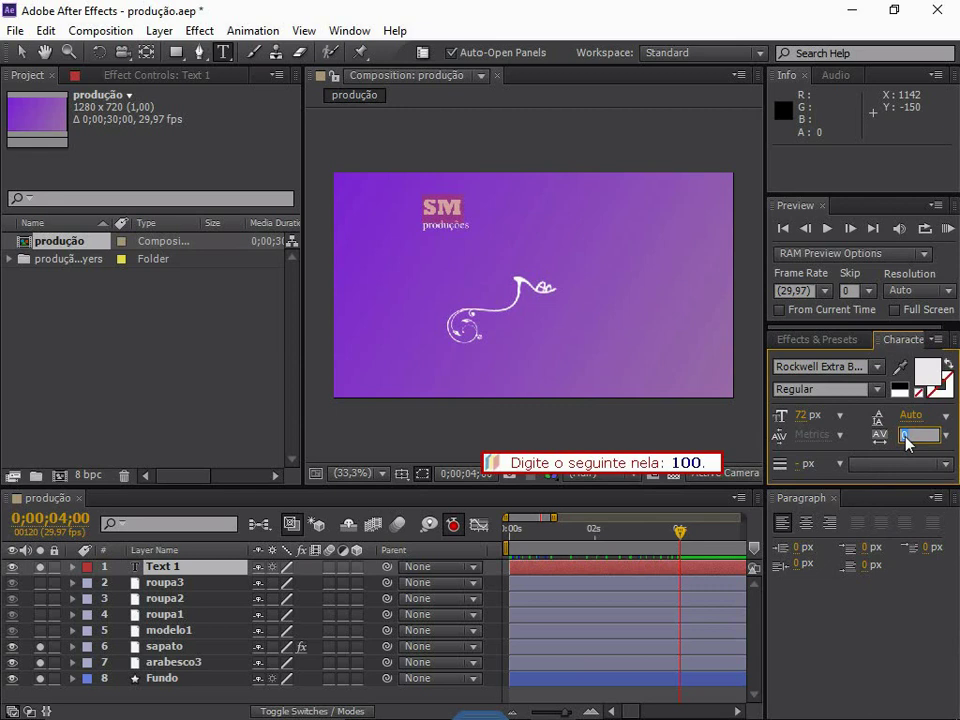
type("100")
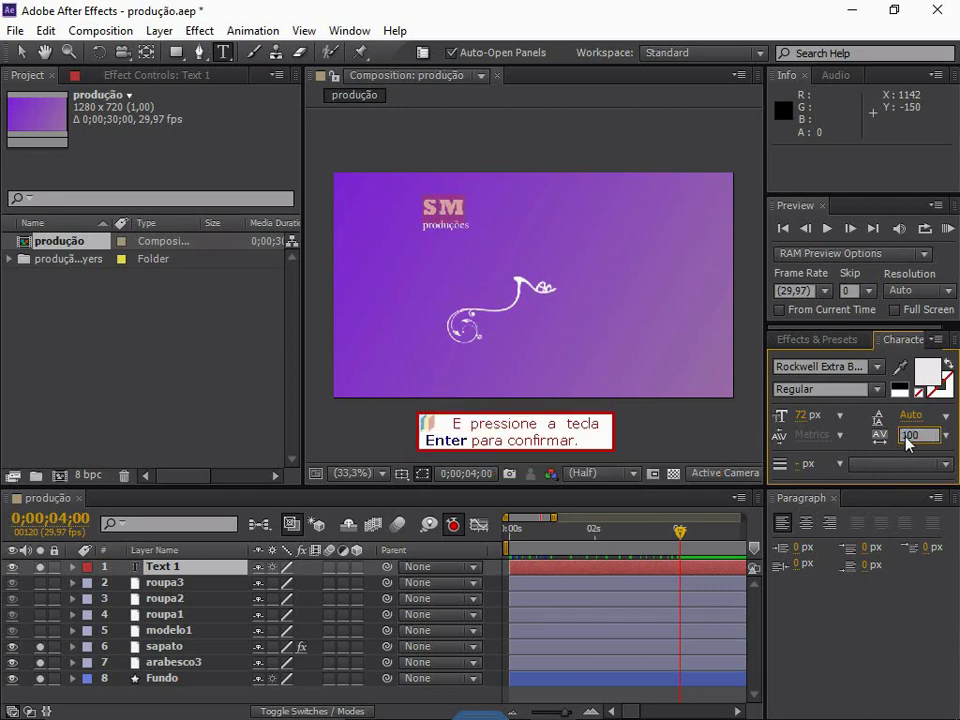
key("Return")
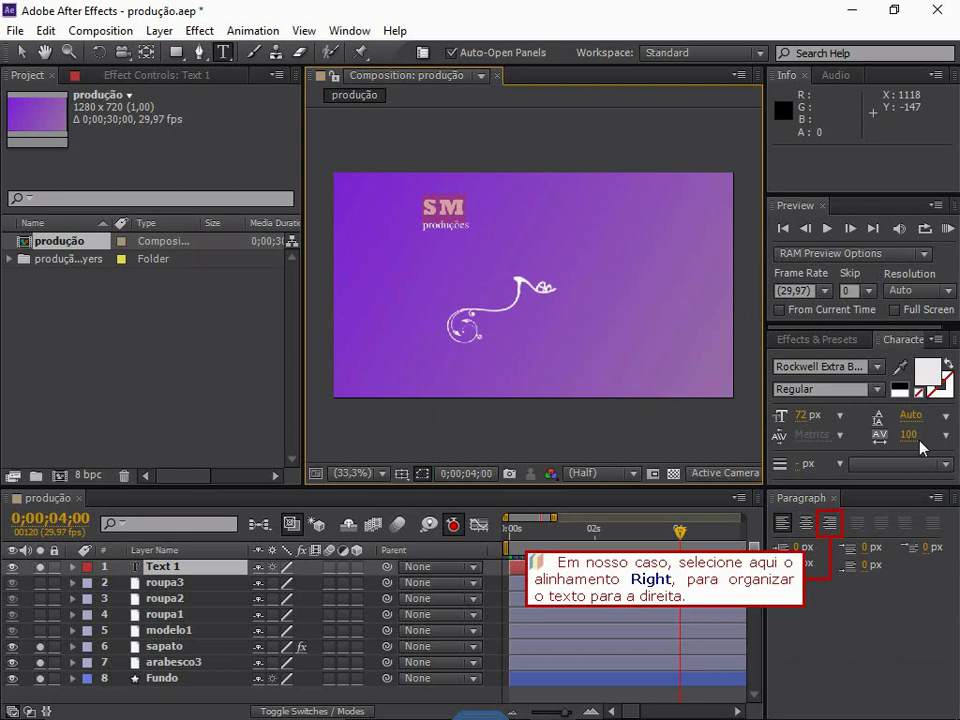
Right-align the "SM" paragraph and set its space after the paragraph to 10 px.
left_click(830, 523)
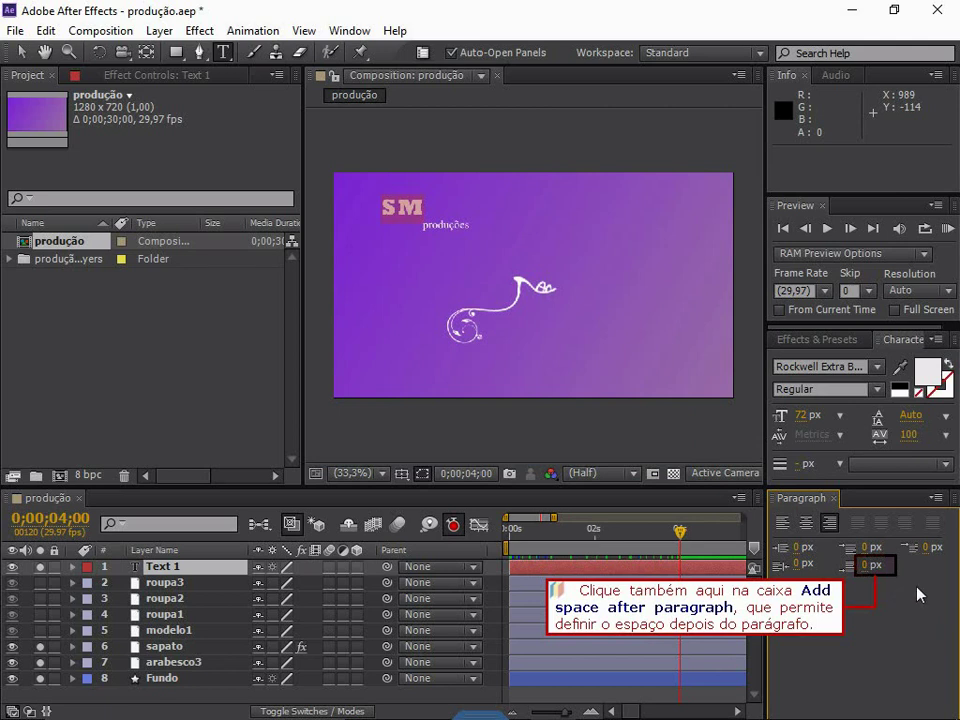
left_click(881, 566)
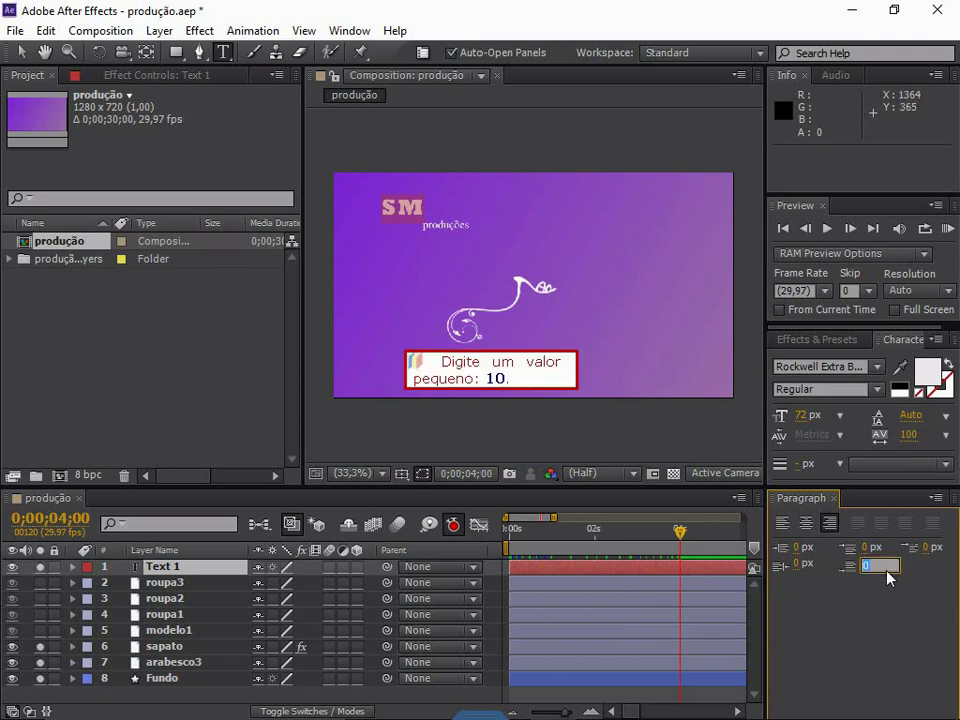
type("10")
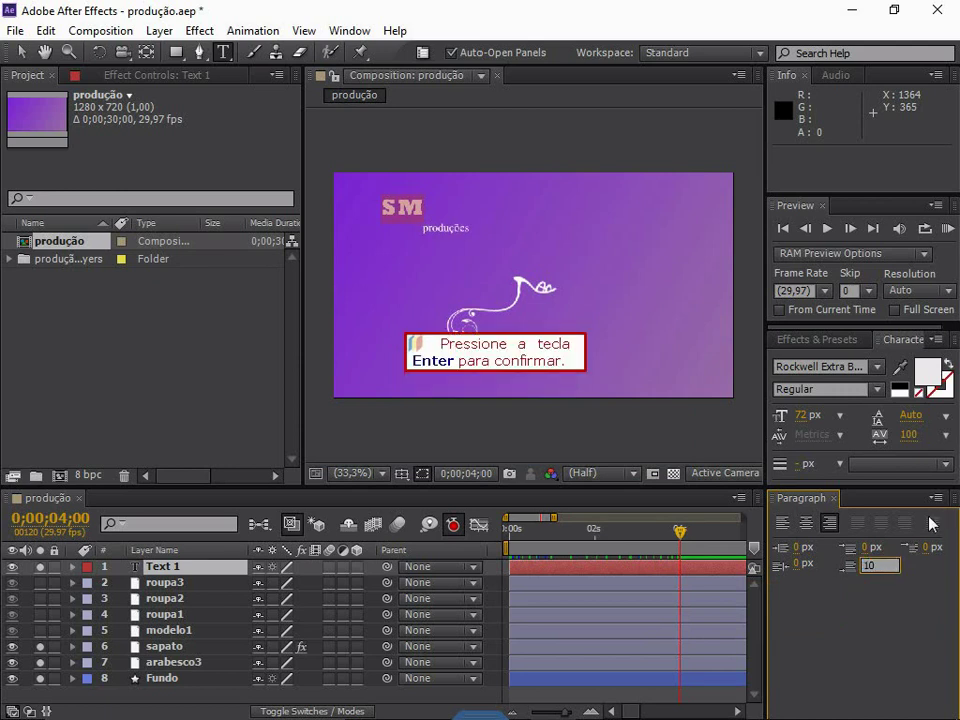
key("Return")
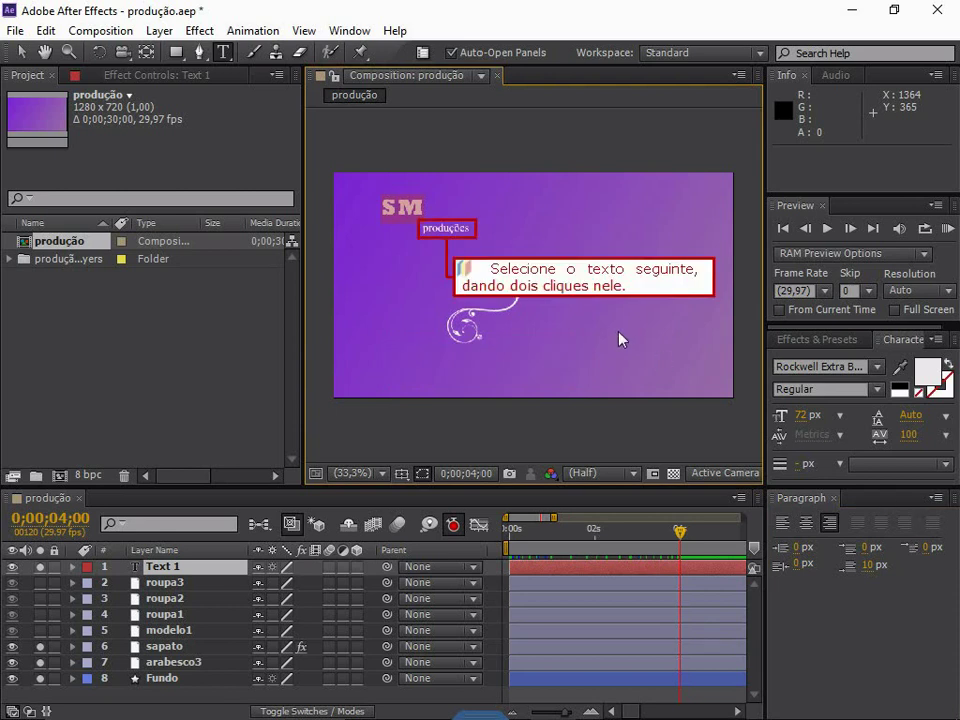
Format the word "produções" in Tahoma at 30 px and right-align its paragraph.
double_click(438, 236)
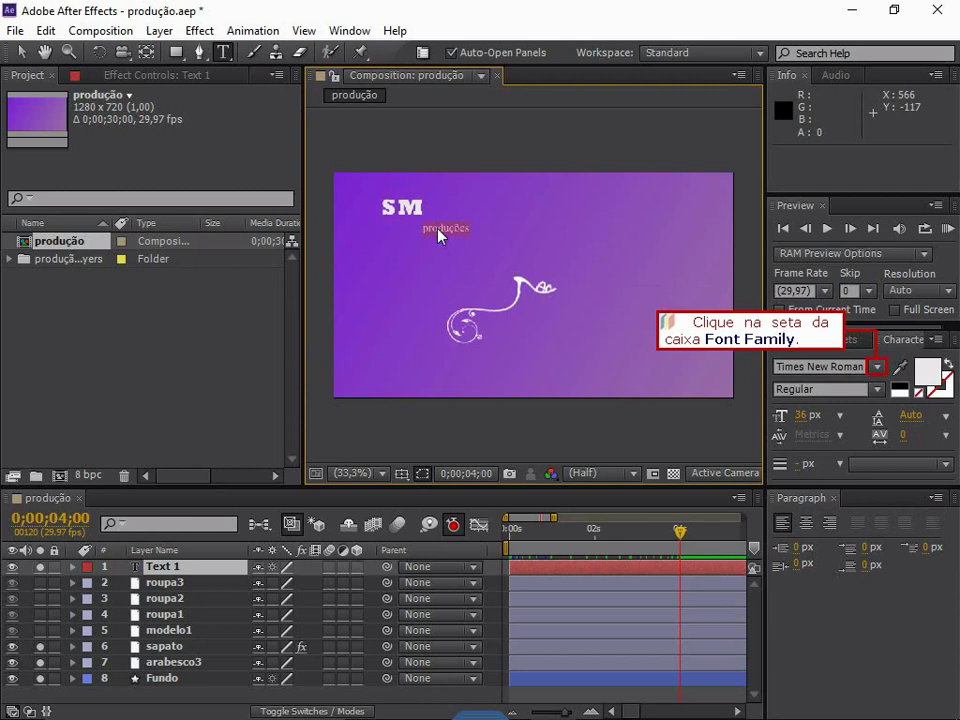
left_click(879, 368)
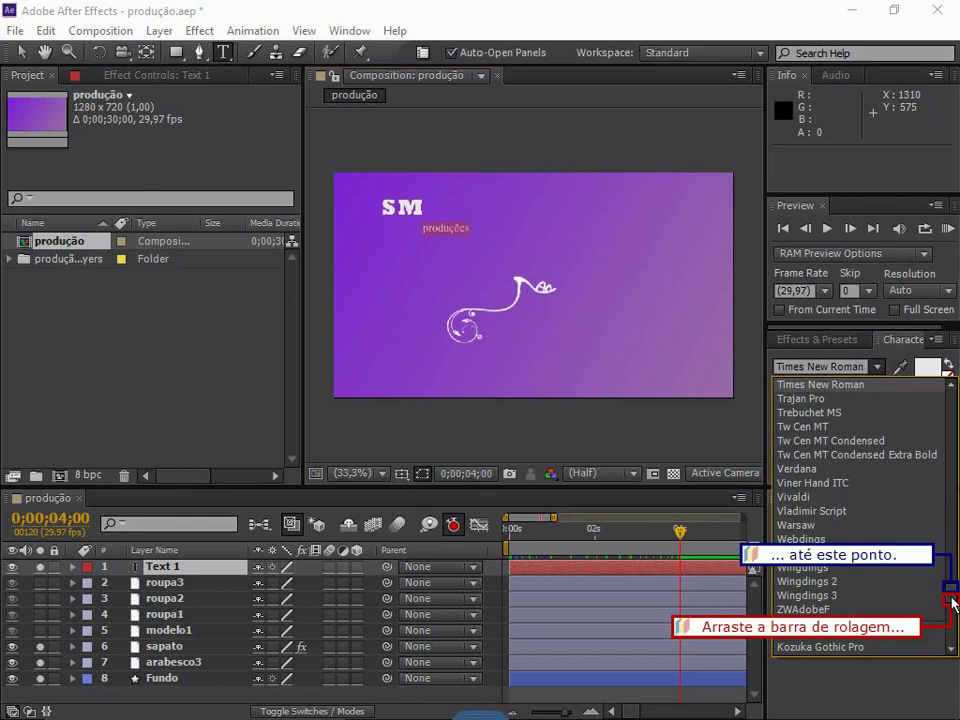
left_click_drag(952, 591, 951, 583)
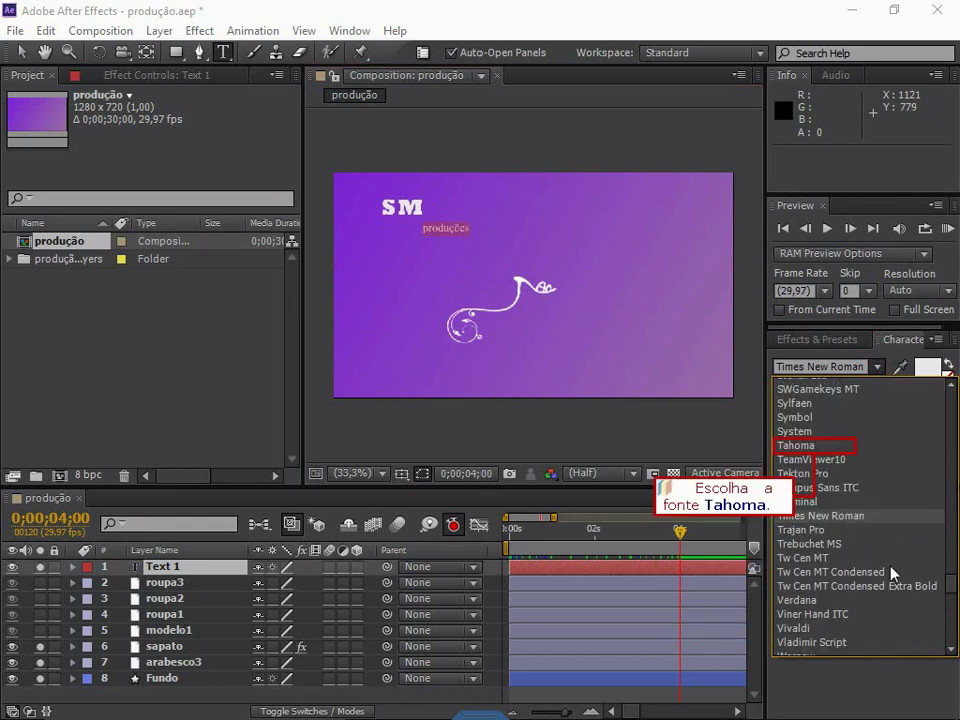
left_click(799, 445)
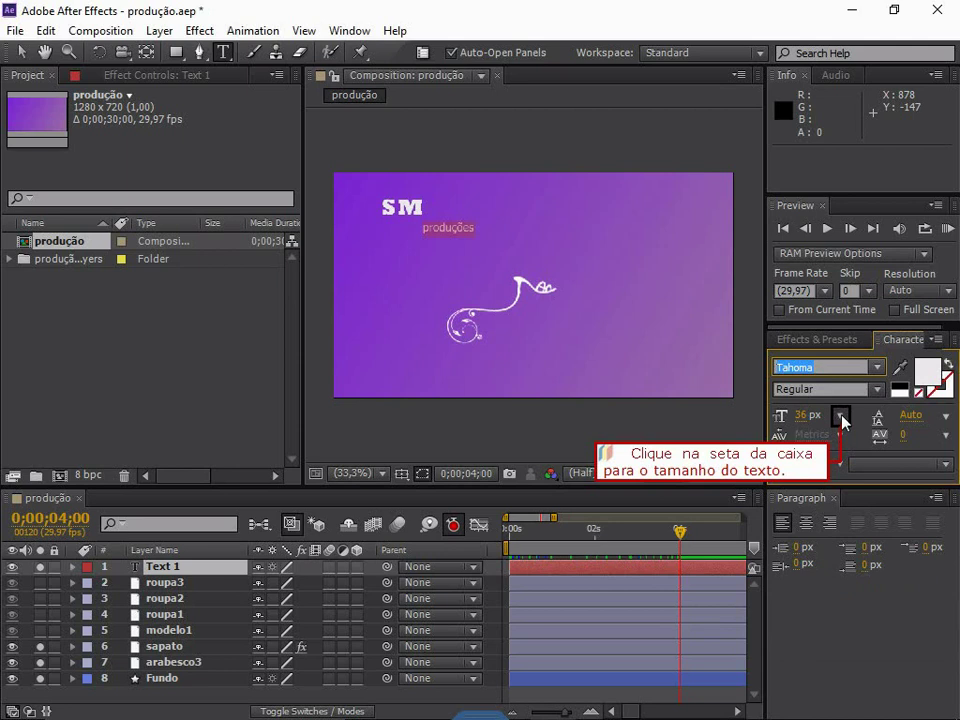
left_click(842, 417)
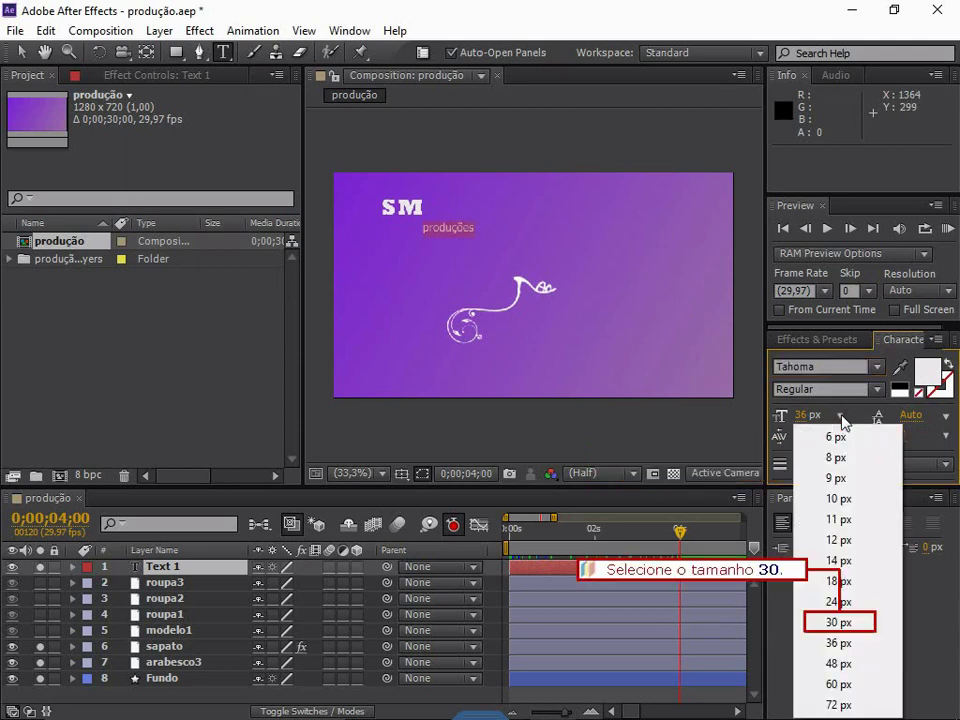
left_click(843, 625)
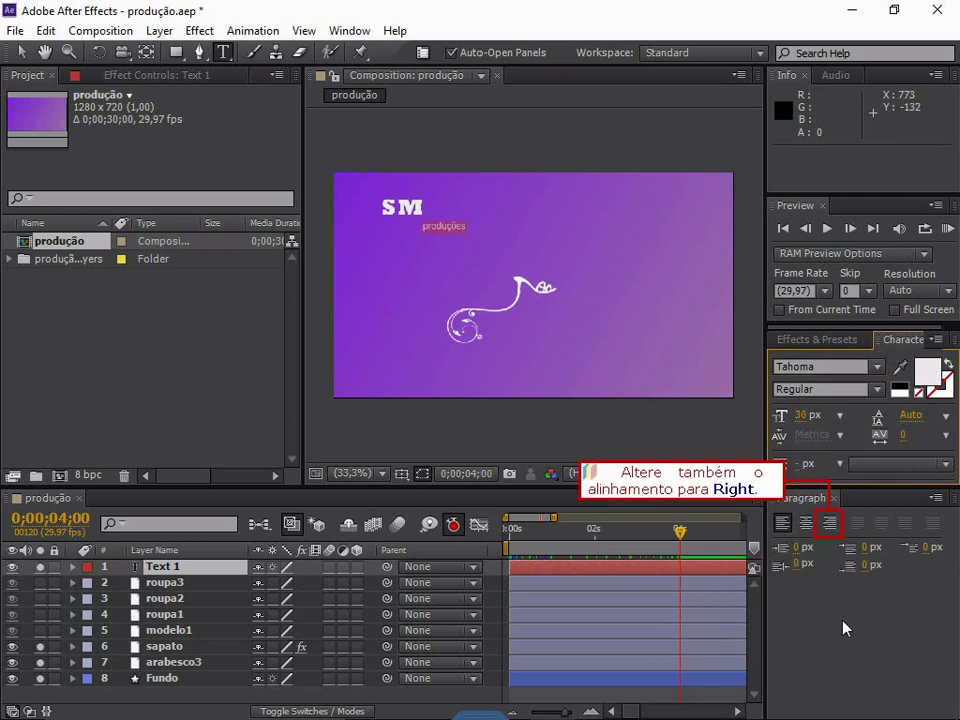
left_click(830, 523)
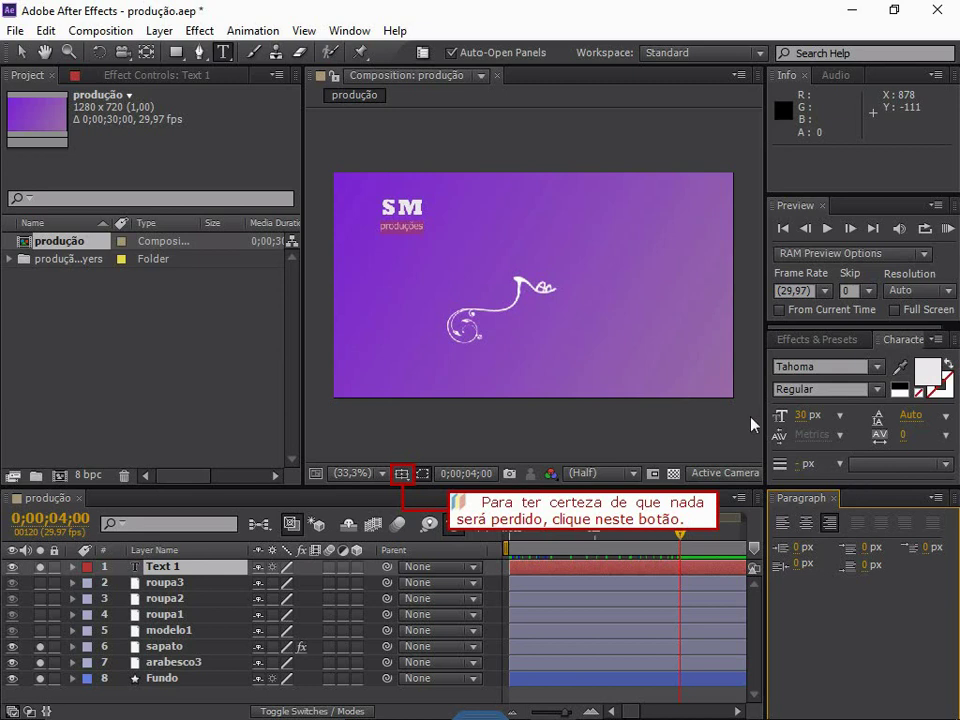
Show the Title/Action Safe guides and move the text to the upper centre of the frame, at about 705, 150.
left_click(404, 472)
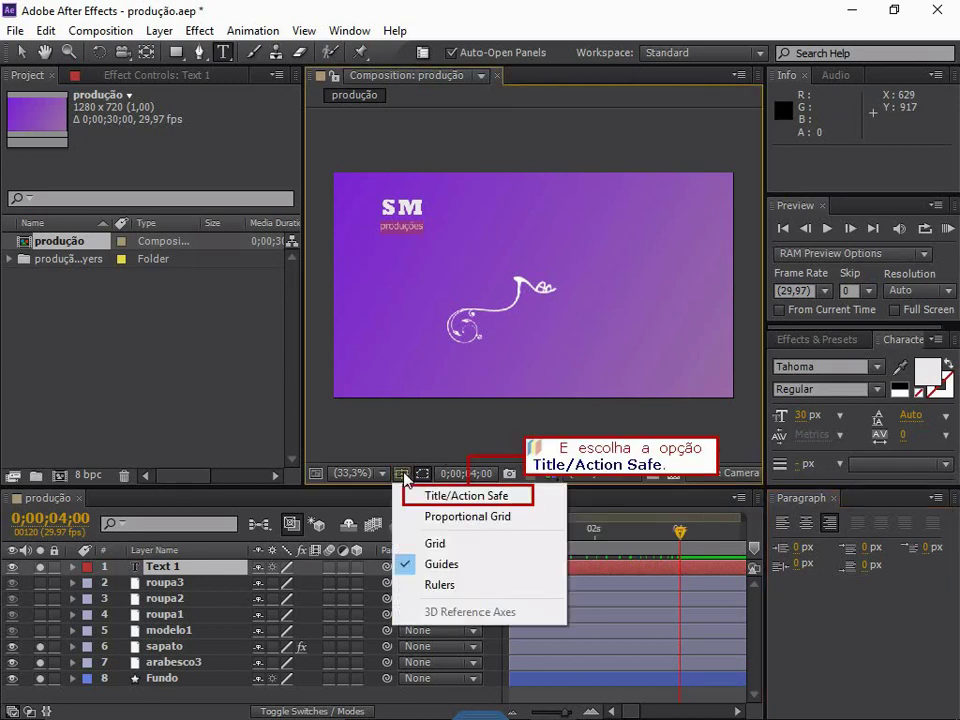
left_click(455, 496)
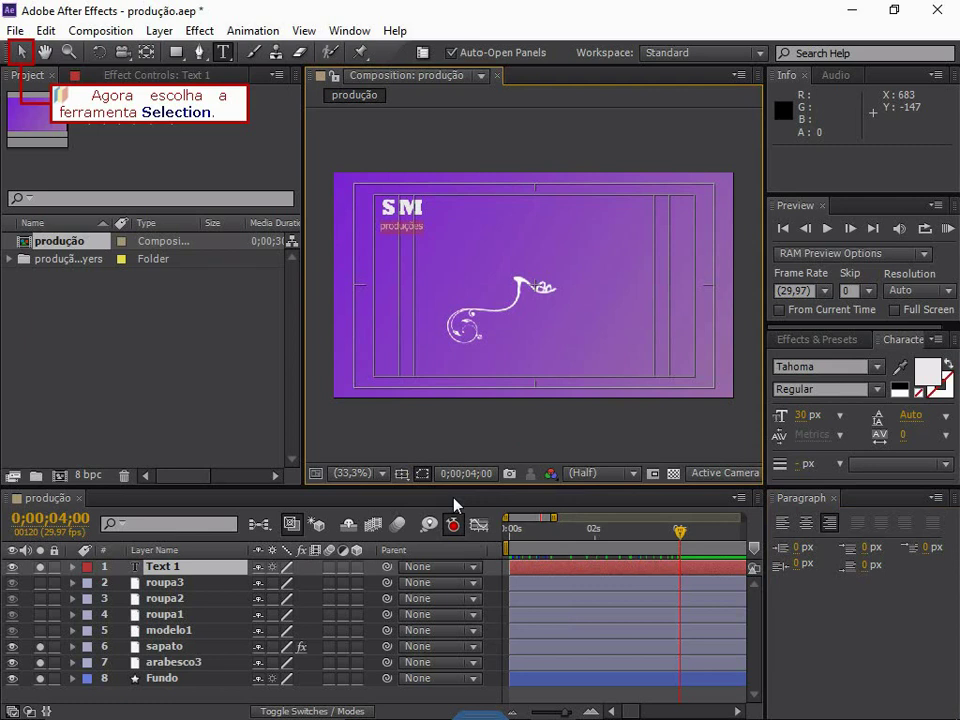
left_click(20, 52)
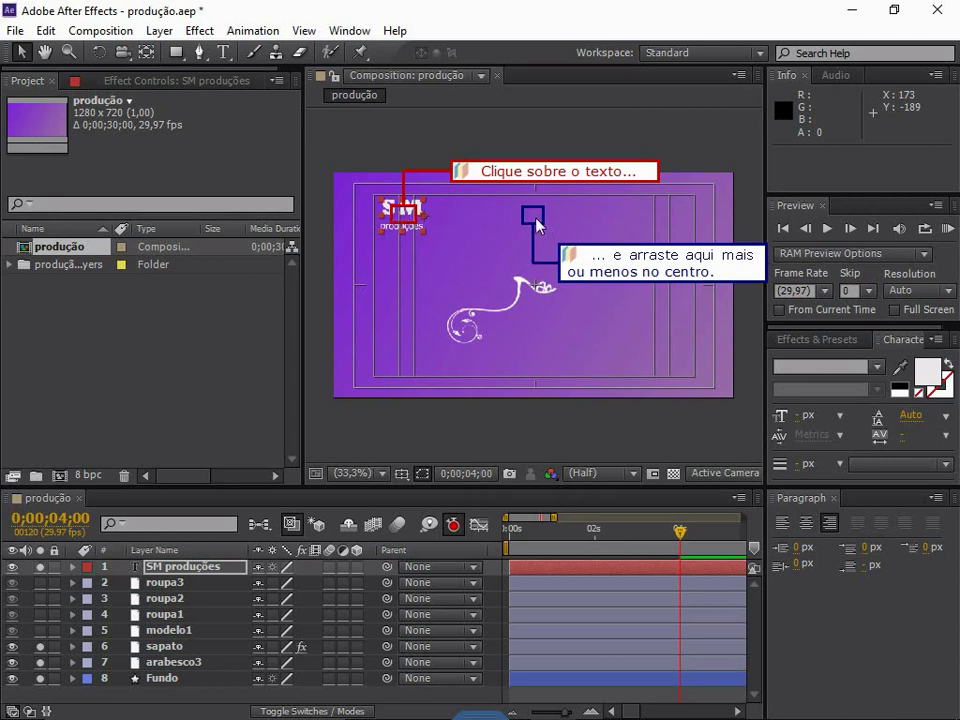
left_click_drag(403, 213, 537, 225)
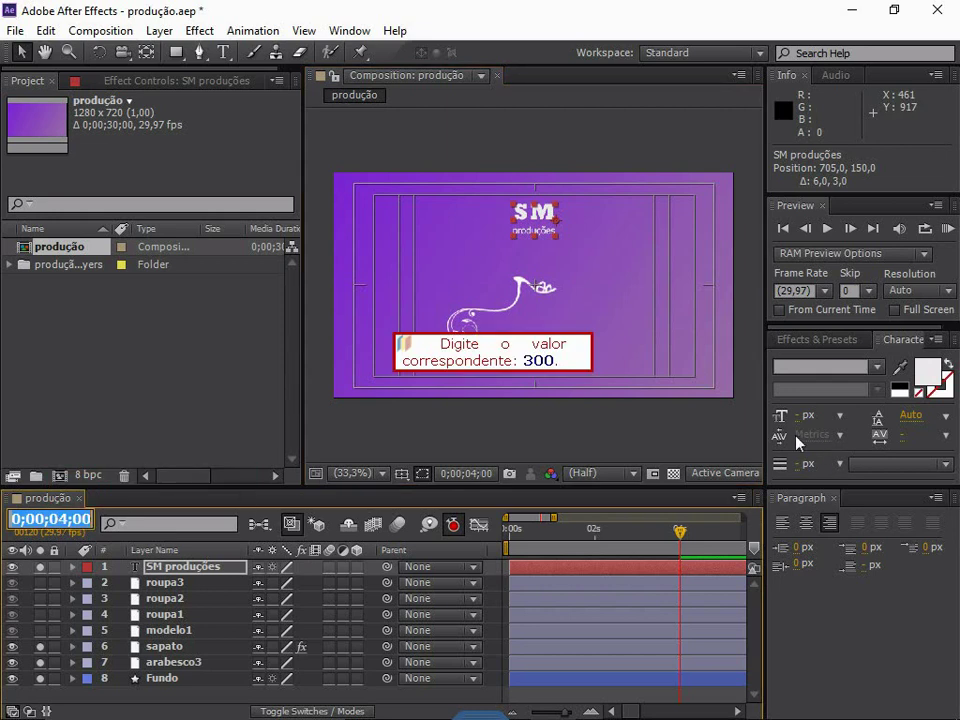
Set the current time to 0;00;03;00 and shift the SM produções layer so that it starts there.
type("300")
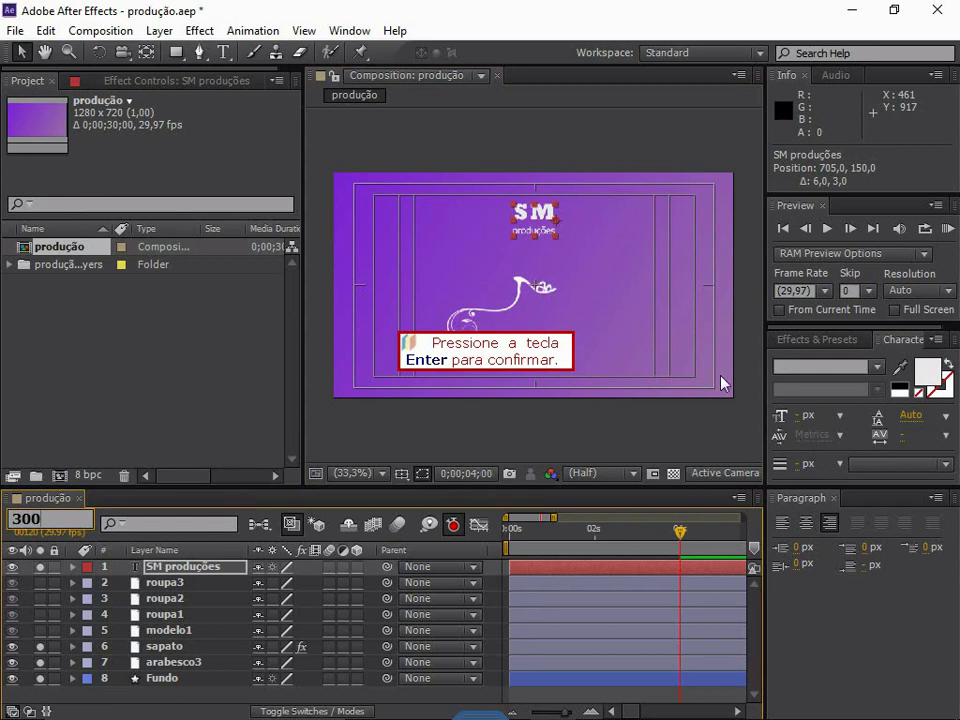
key("Return")
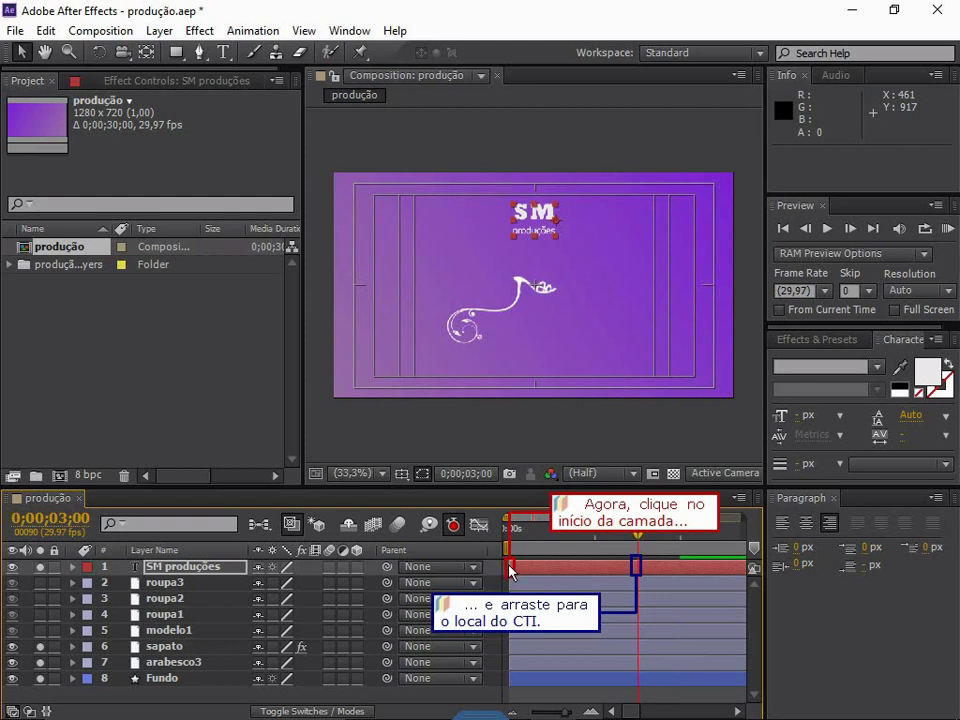
key("bracketleft")
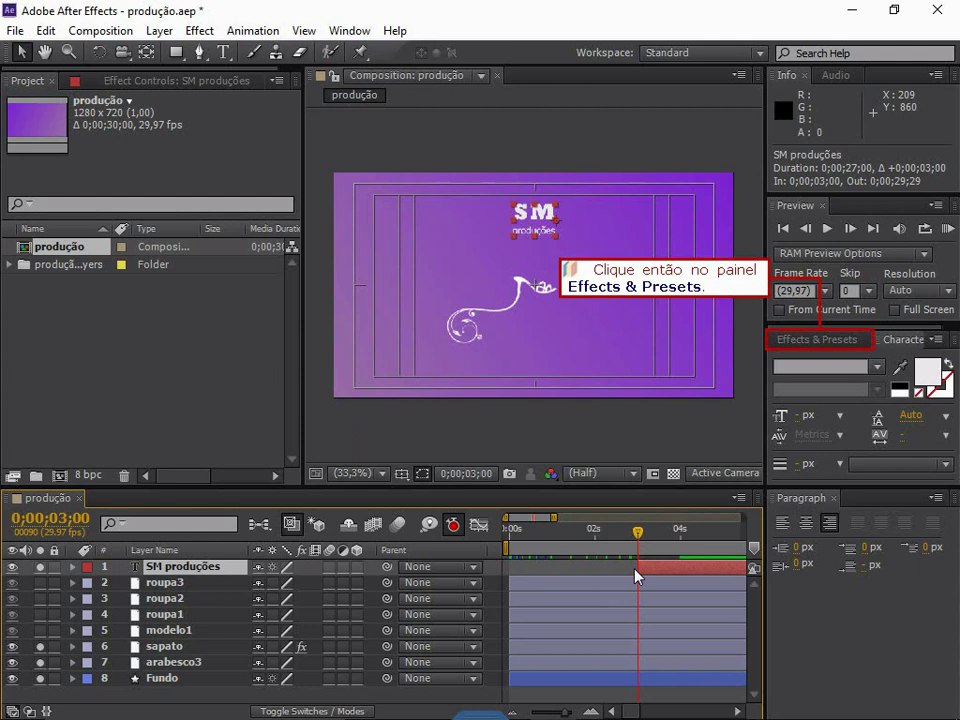
Open the Animate In group of text animation presets for the SM produções layer.
left_click(781, 342)
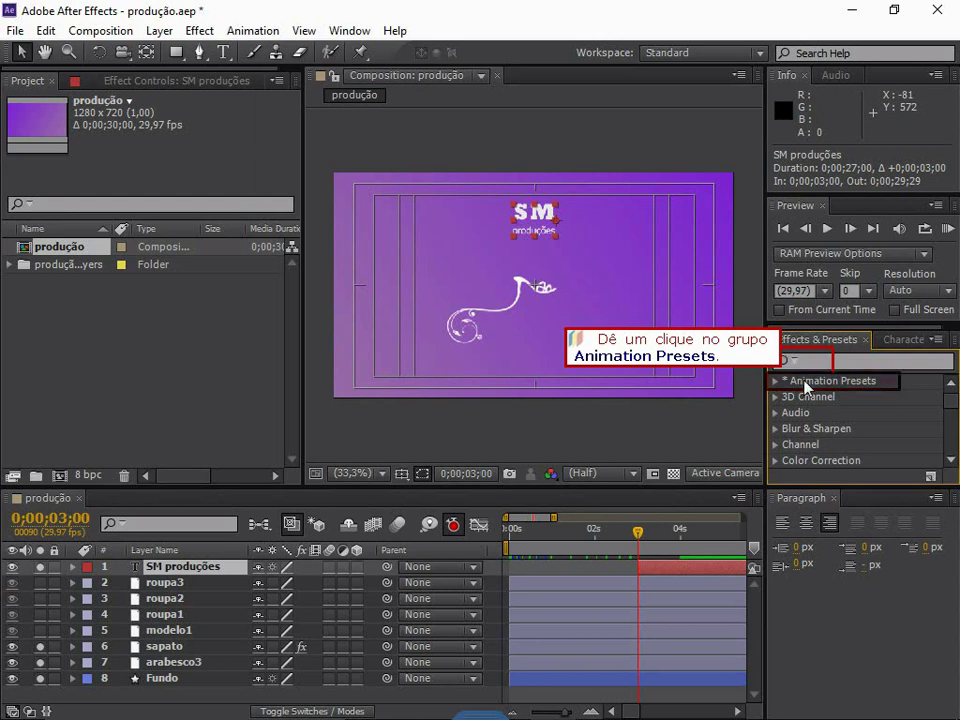
left_click(806, 384)
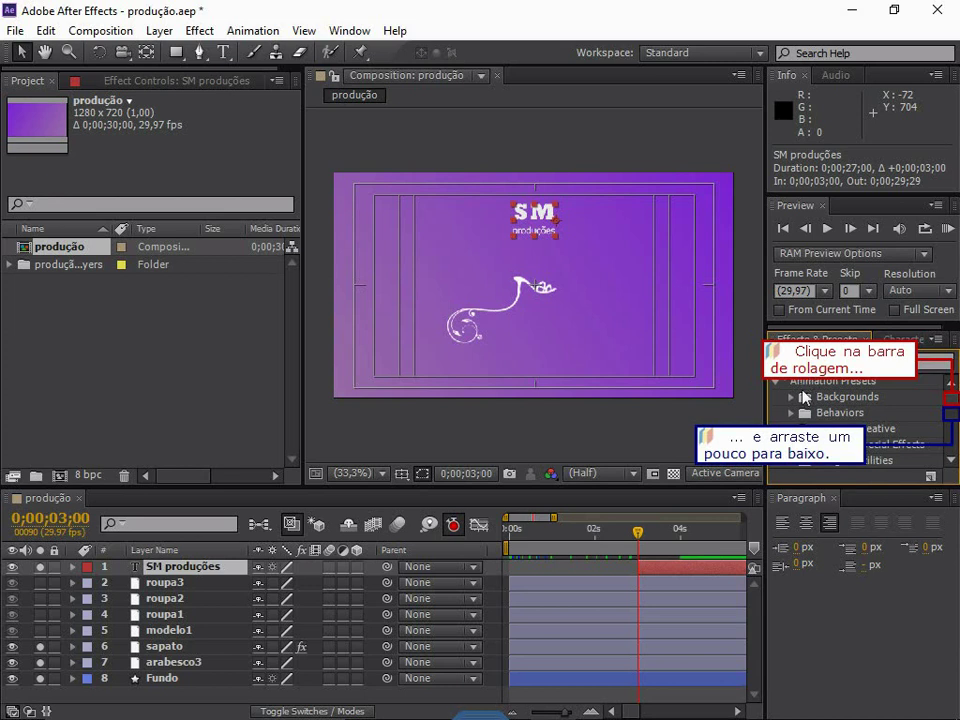
left_click_drag(955, 398, 955, 422)
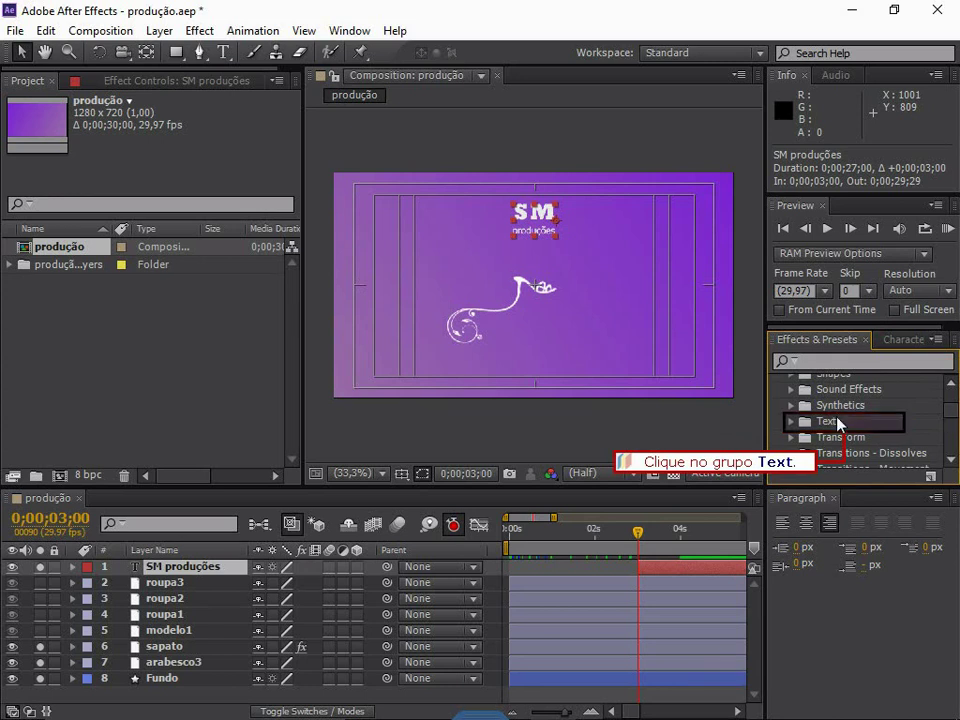
left_click(837, 418)
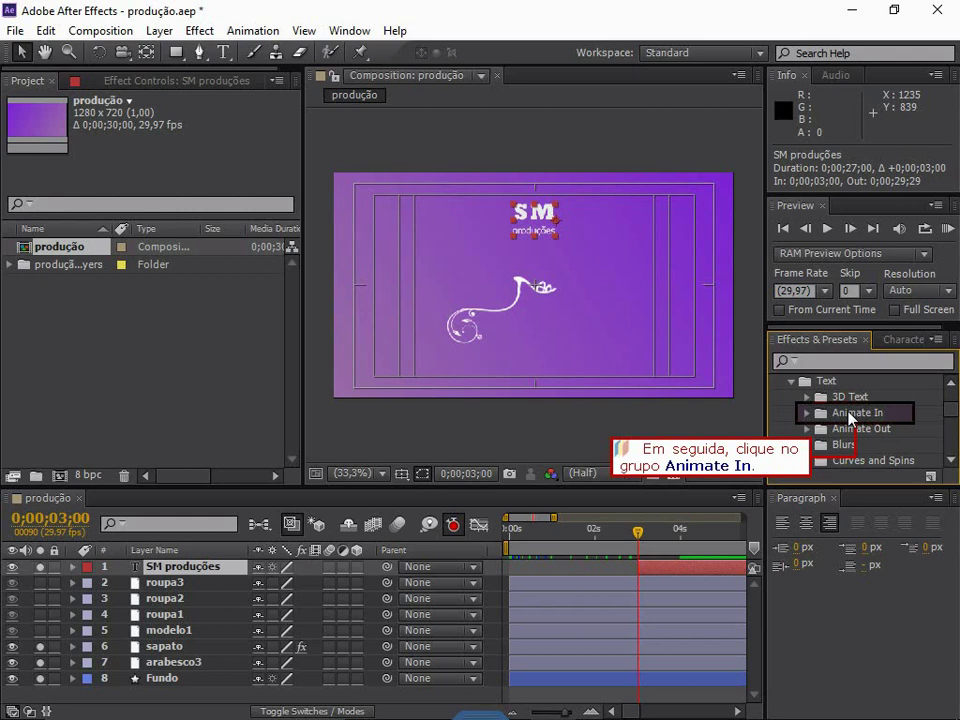
left_click(849, 413)
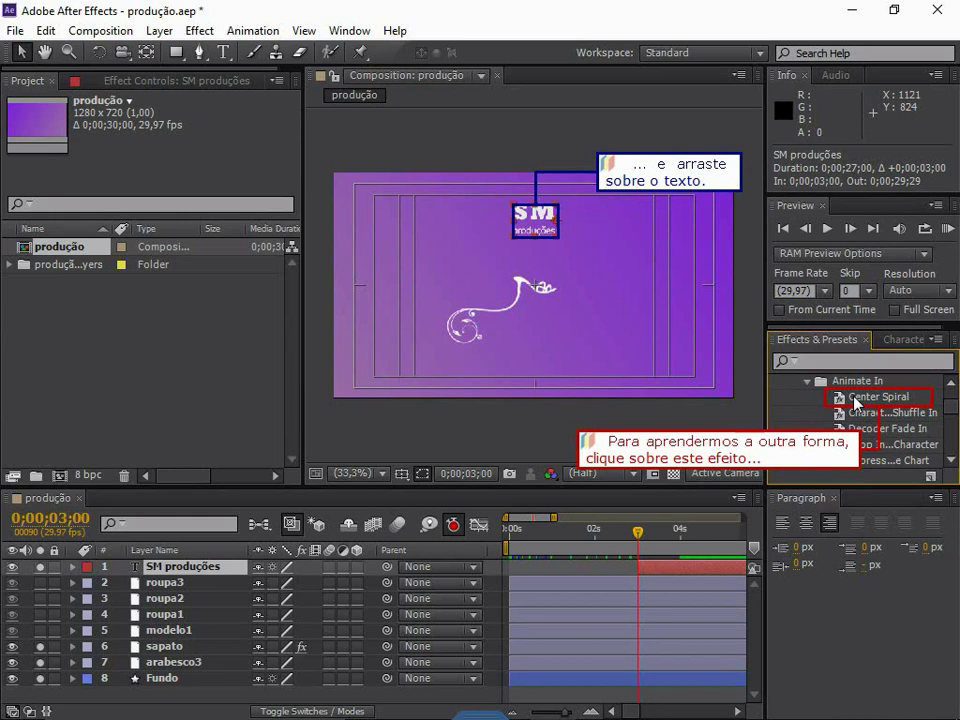
Apply the Center Spiral preset to the SM produções text and play the preview.
left_click_drag(830, 390, 530, 222)
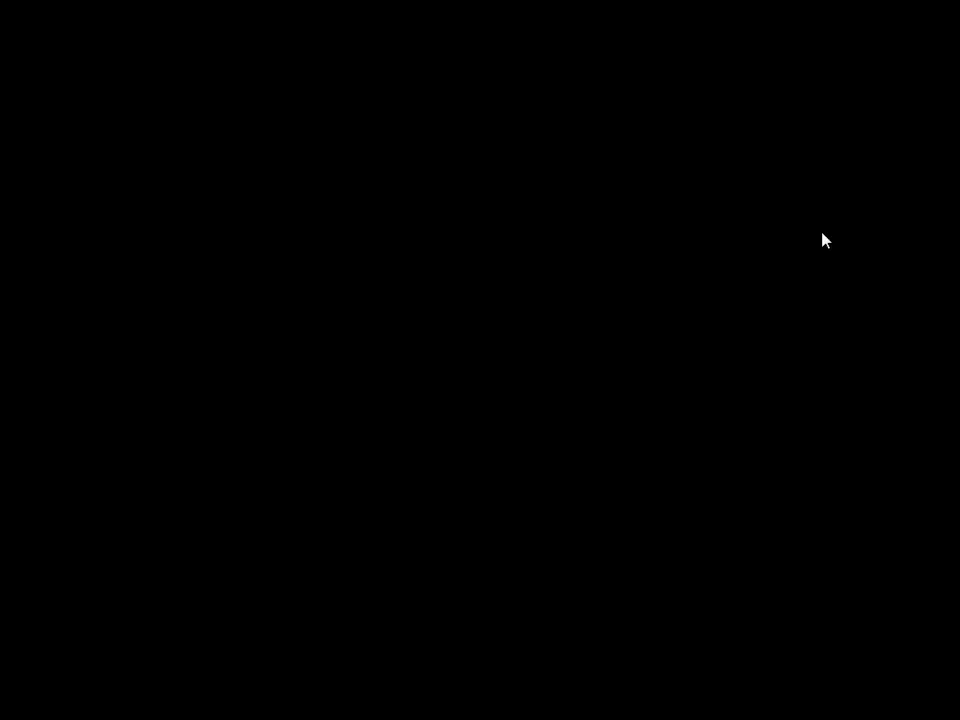
left_click(826, 229)
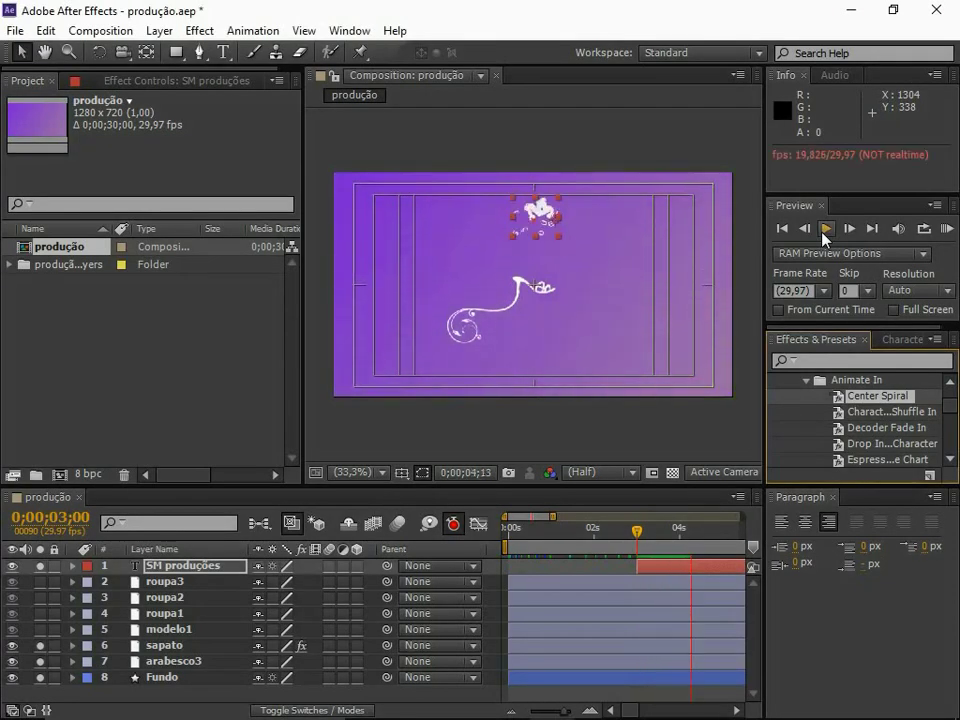
left_click(780, 282)
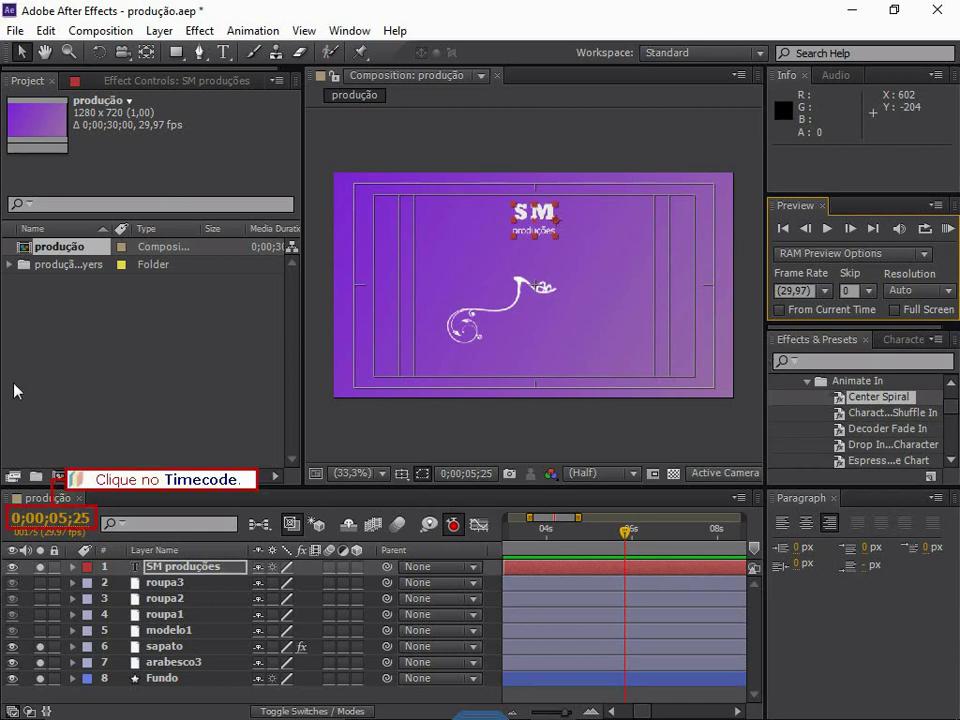
Return the current time to 0;00;03;00 and remove all text animators from the SM produções layer.
left_click(82, 522)
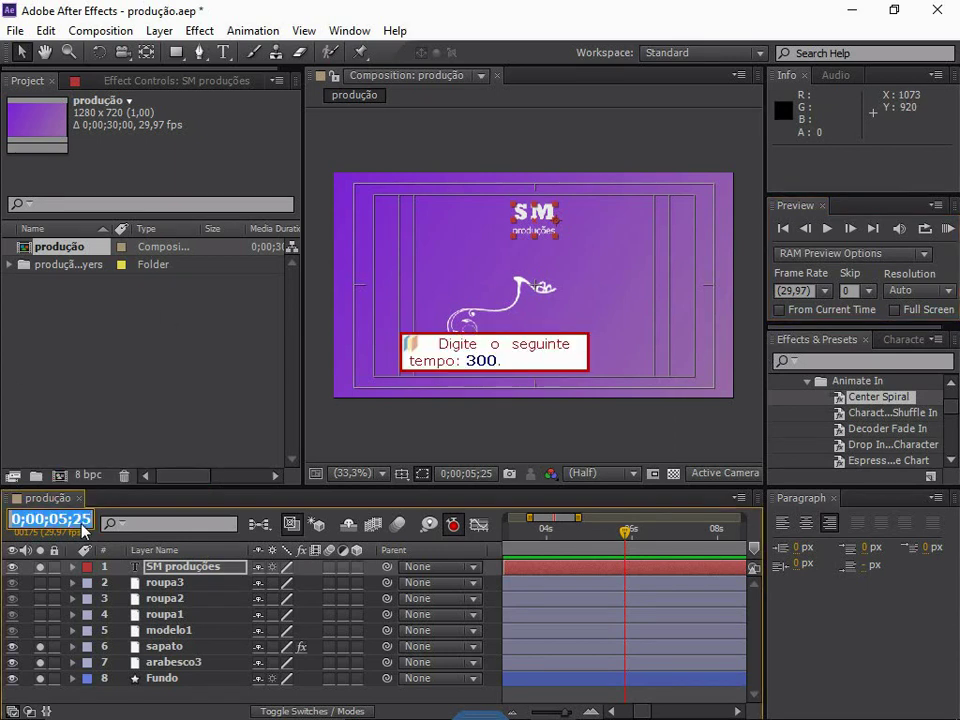
type("300")
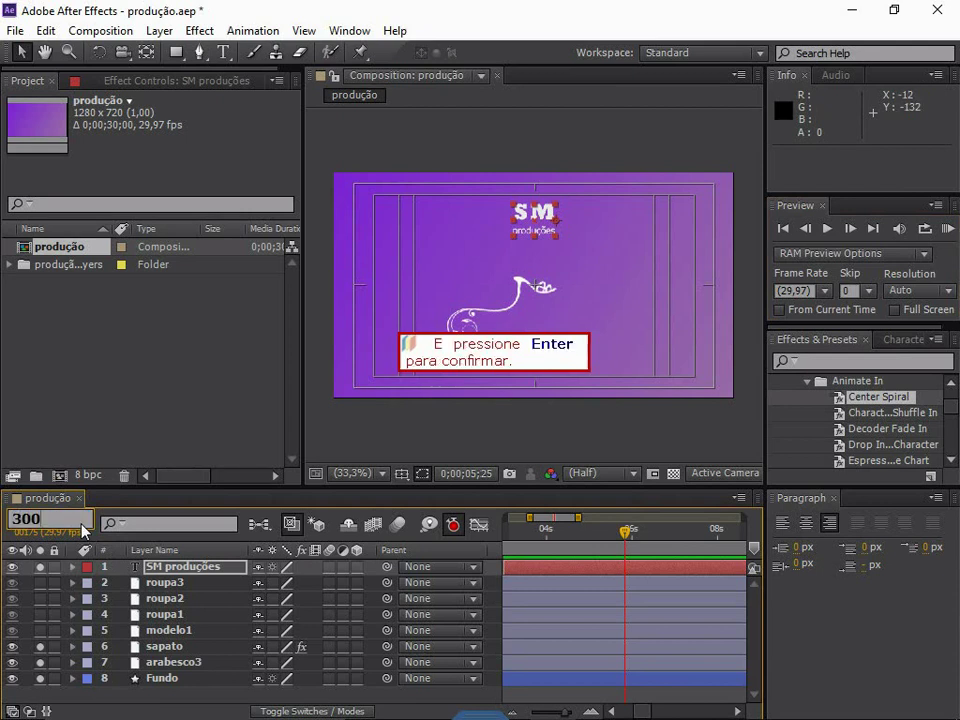
key("Return")
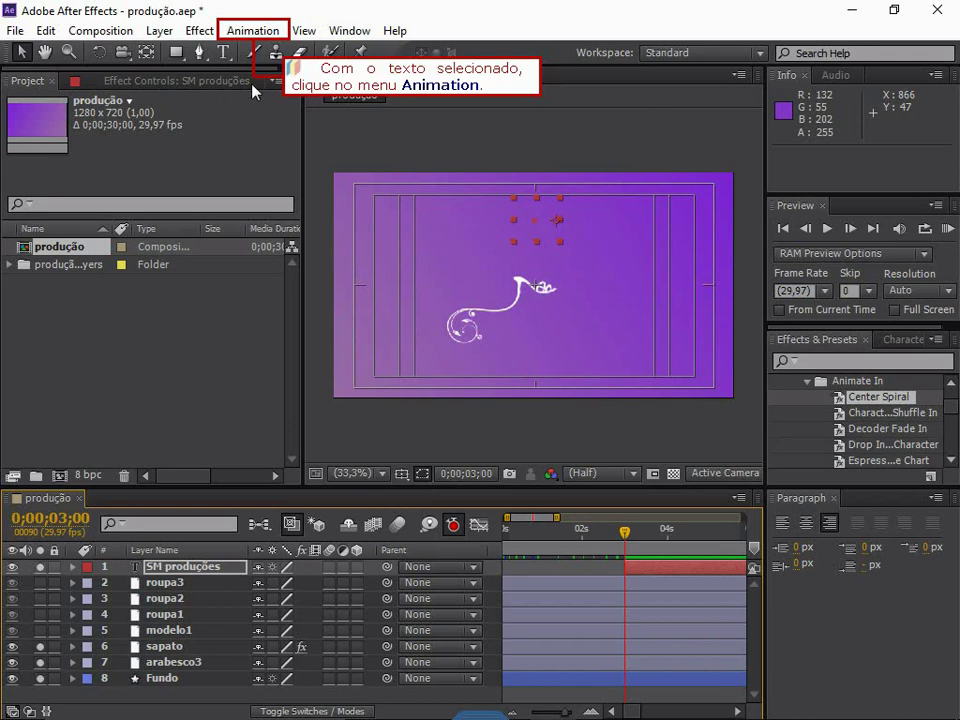
left_click(253, 31)
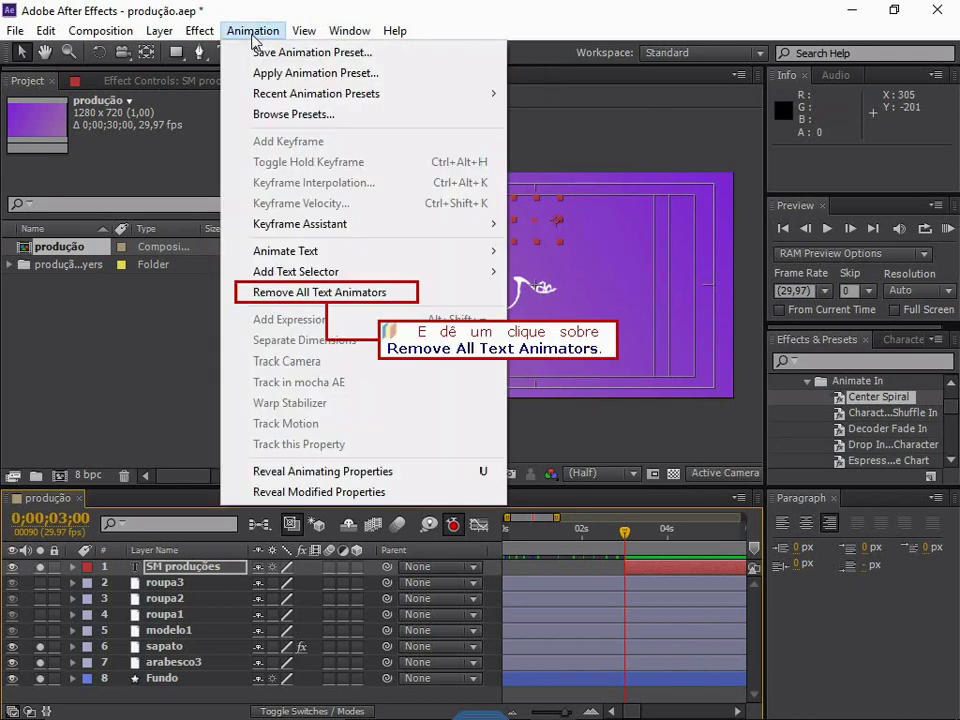
left_click(289, 294)
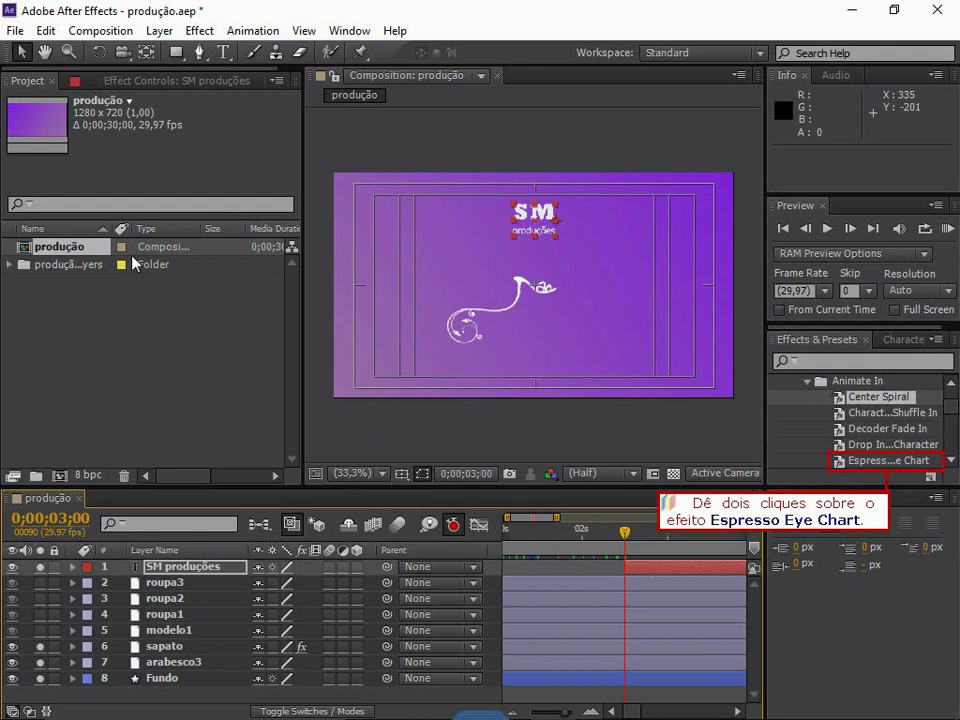
Apply the Espresso Eye Chart preset to the SM produções layer and play the preview.
double_click(860, 461)
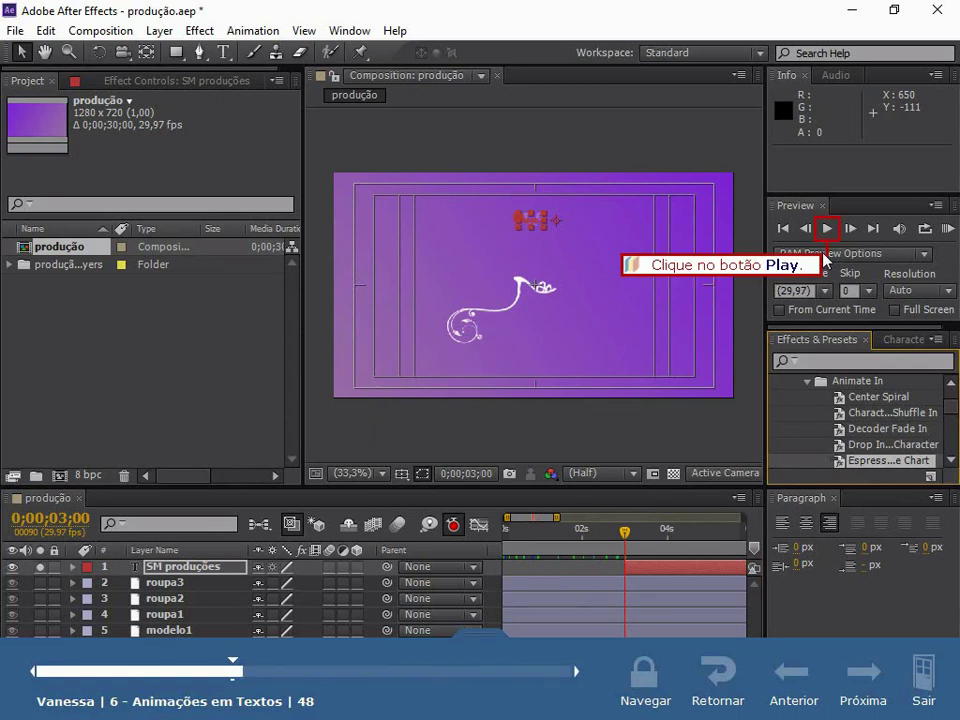
left_click(826, 228)
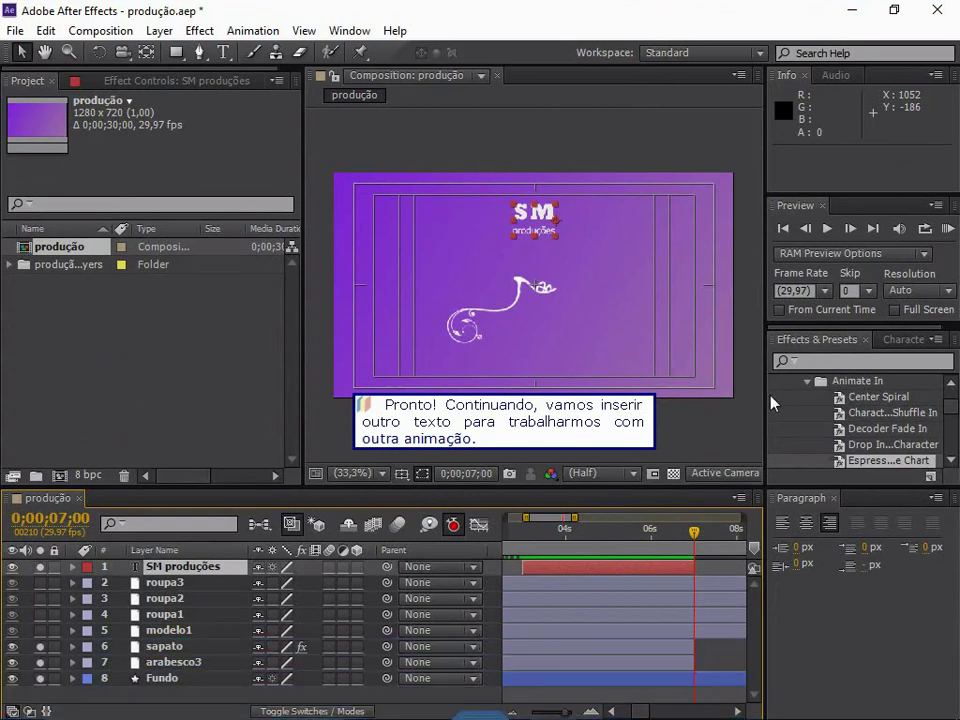
Set the current time to 0;00;07;01 and create the horizontal text "apresenta" in the upper part of the frame.
left_click(46, 524)
left_click(50, 520)
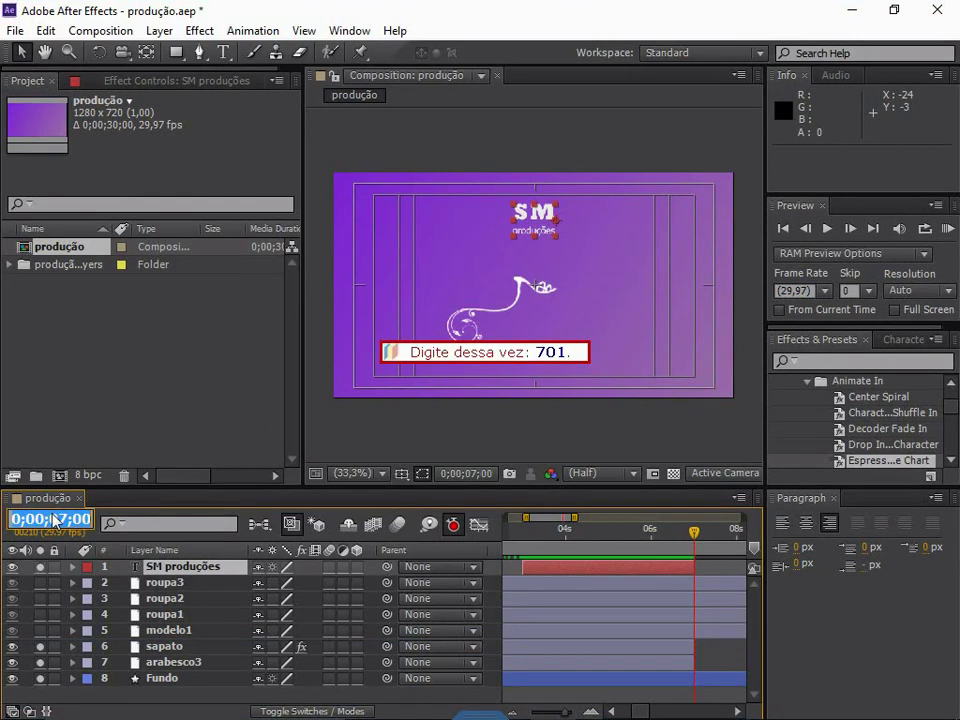
type("701")
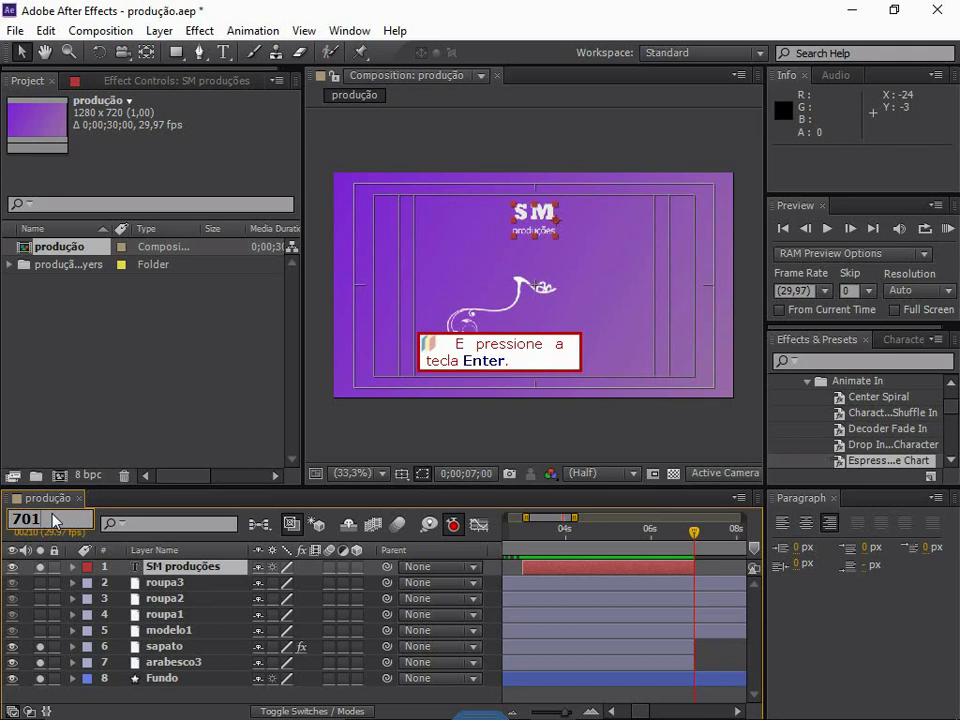
key("Return")
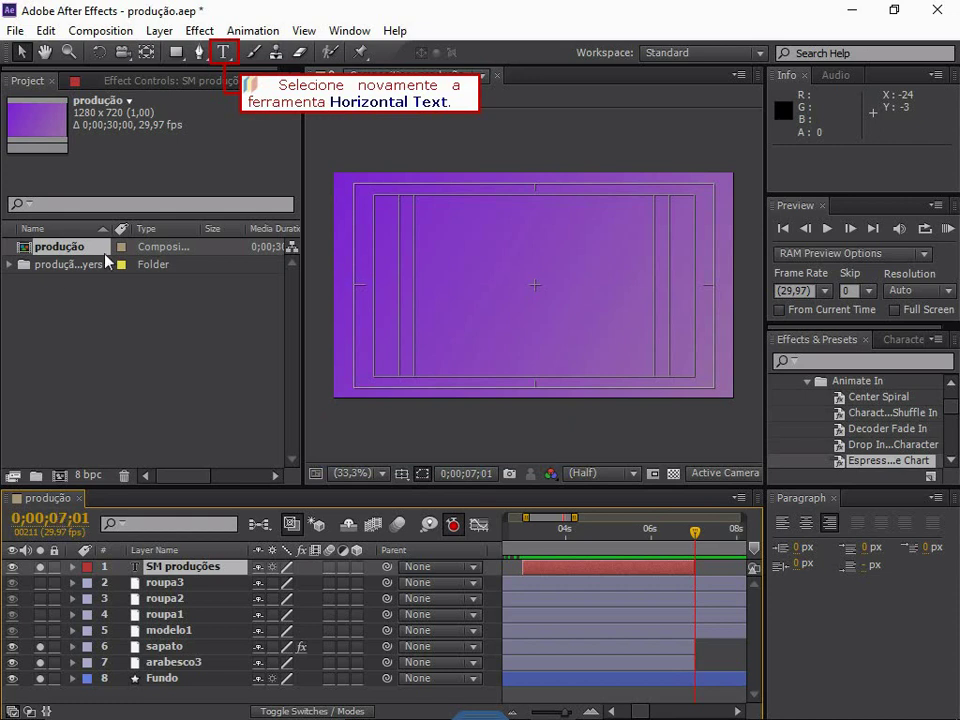
left_click(224, 53)
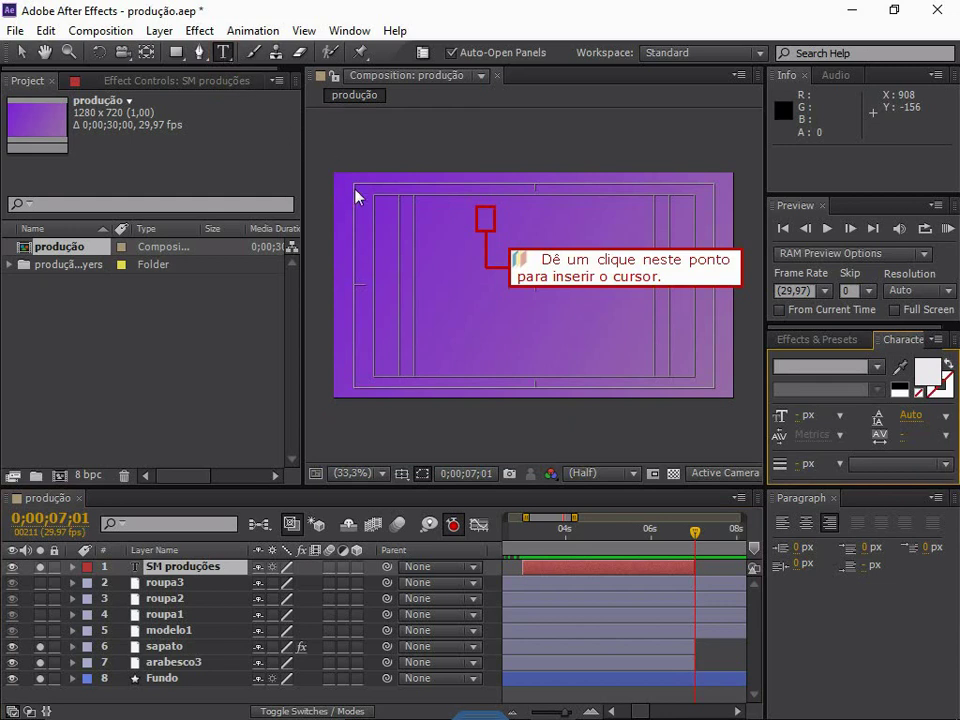
left_click(483, 219)
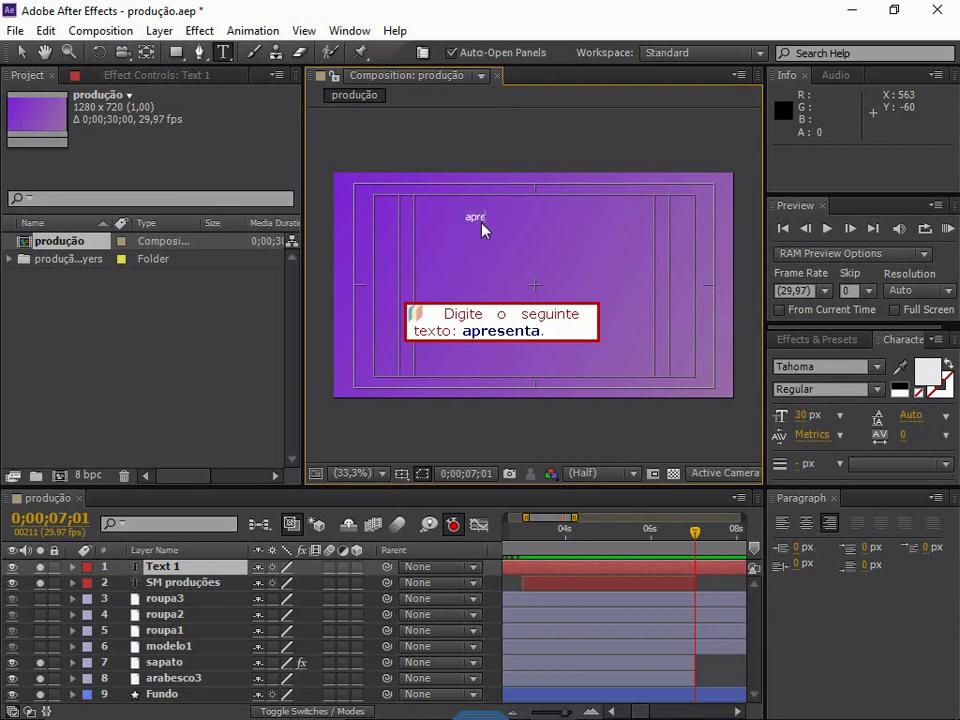
type("enta")
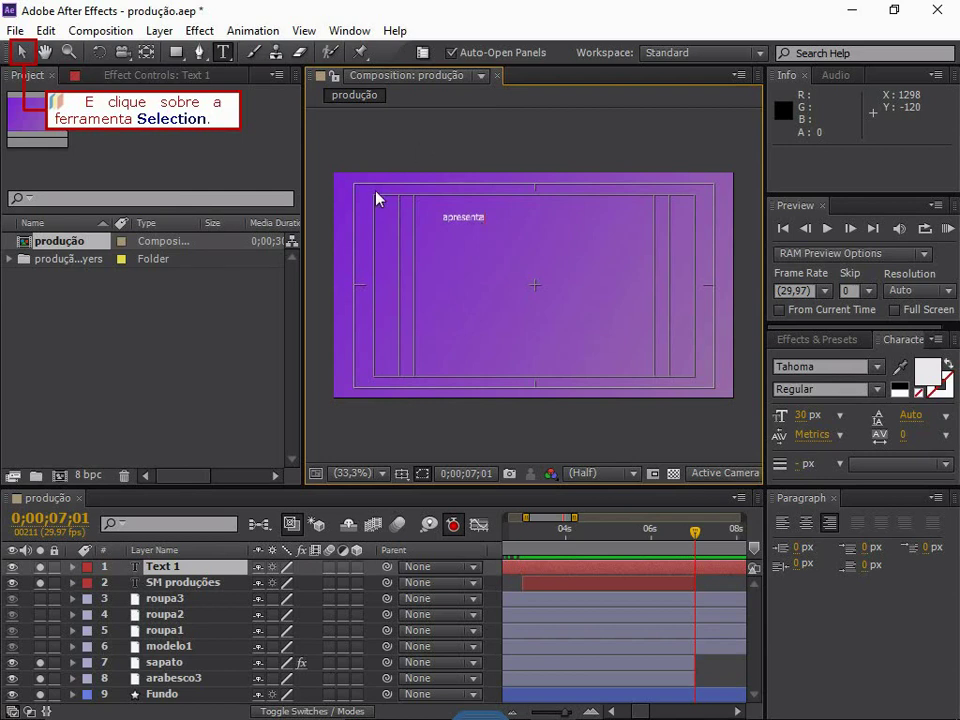
left_click(37, 50)
left_click(28, 52)
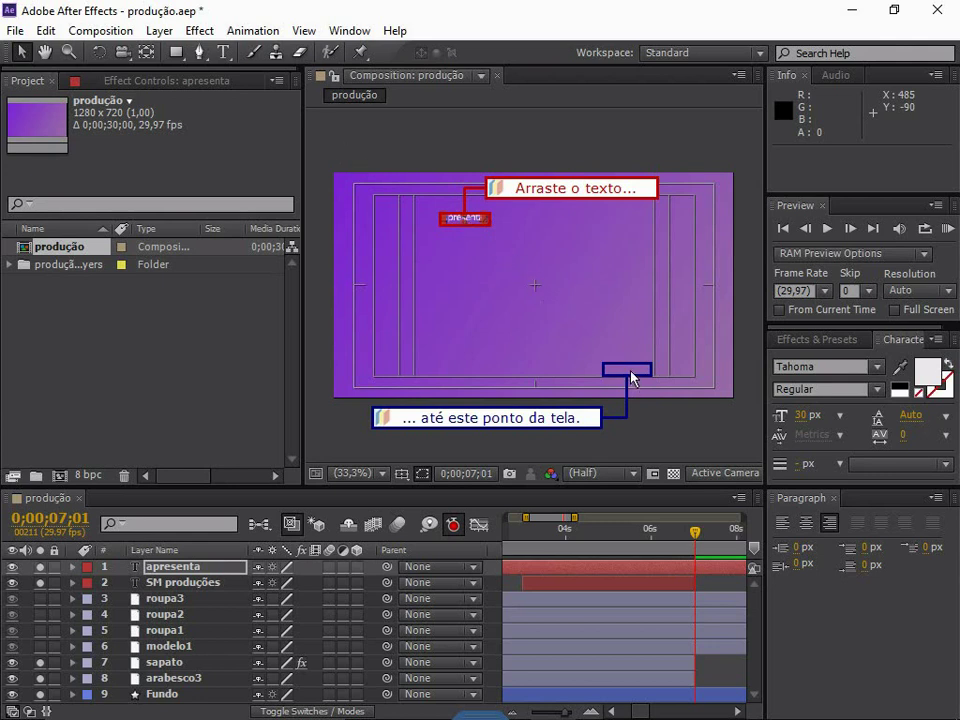
Move the "apresenta" text to the frame's lower right, at about 1005, 633, and shift its layer to start at 0;00;07;01.
left_click_drag(464, 218, 630, 369)
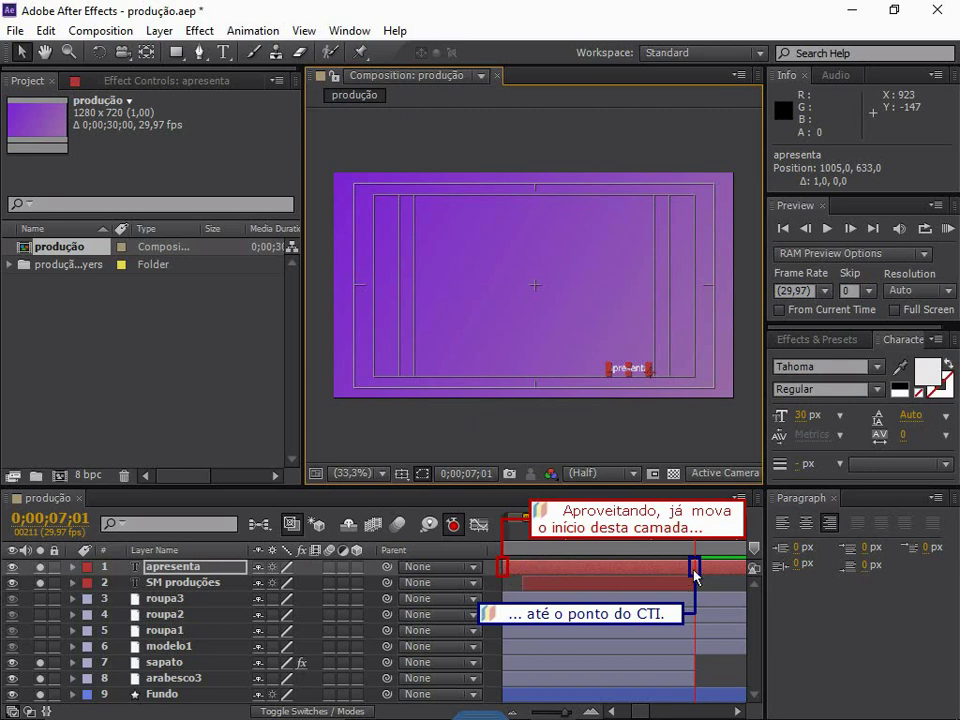
key("bracketleft")
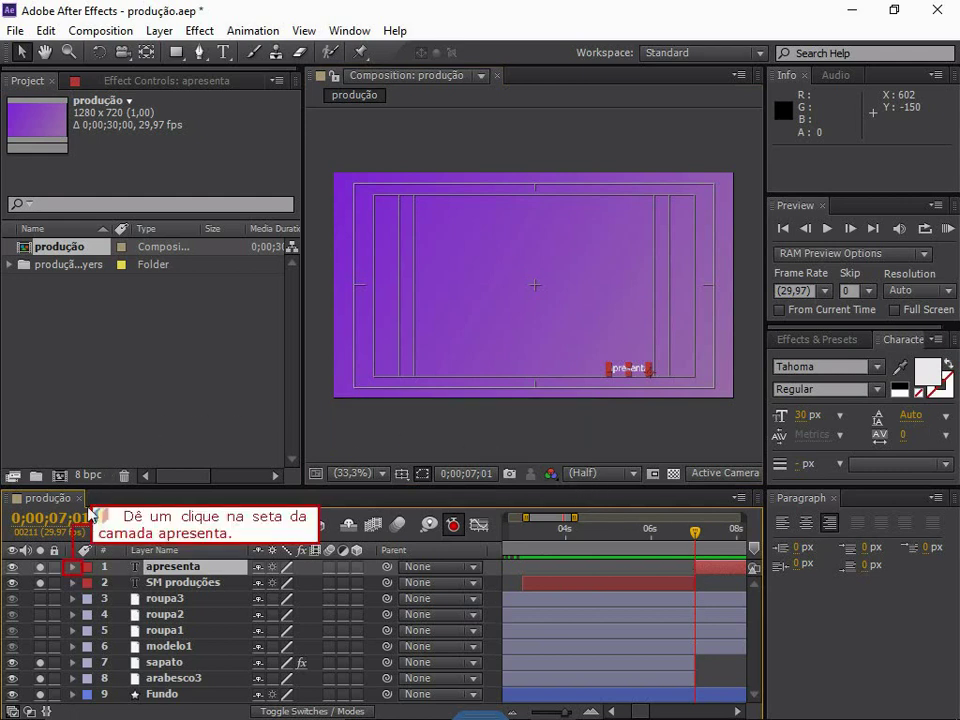
Add a Scale text animator to the apresenta layer.
left_click(72, 567)
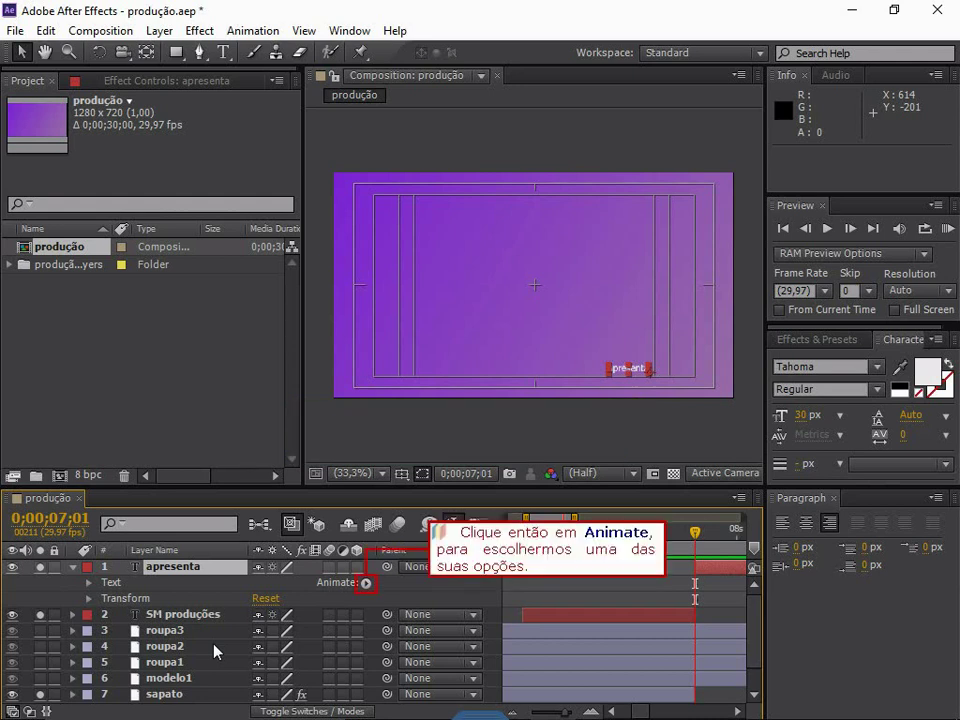
left_click(367, 584)
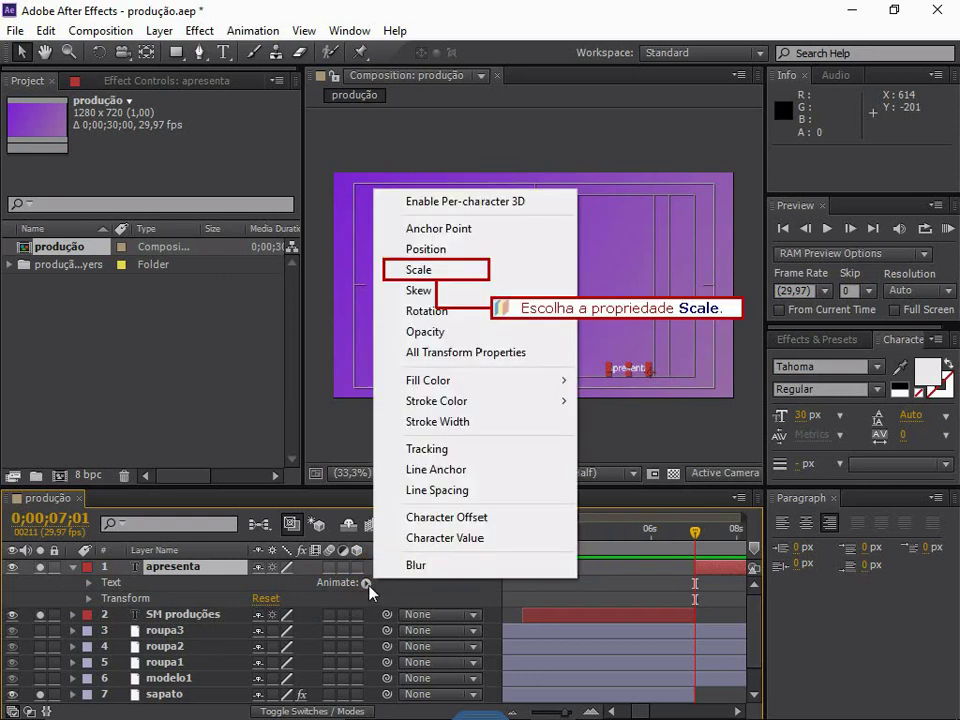
left_click(444, 274)
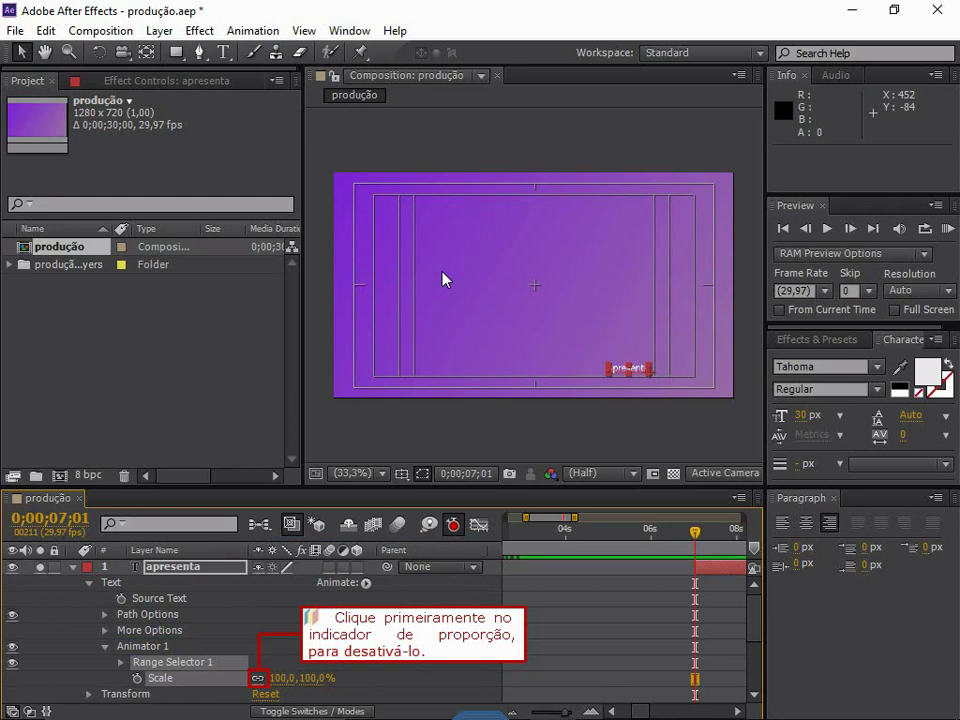
Unlink the animator's Scale proportions, set its Y value to 0%, and delete the Scale keyframe at 0;00;07;01.
left_click(258, 679)
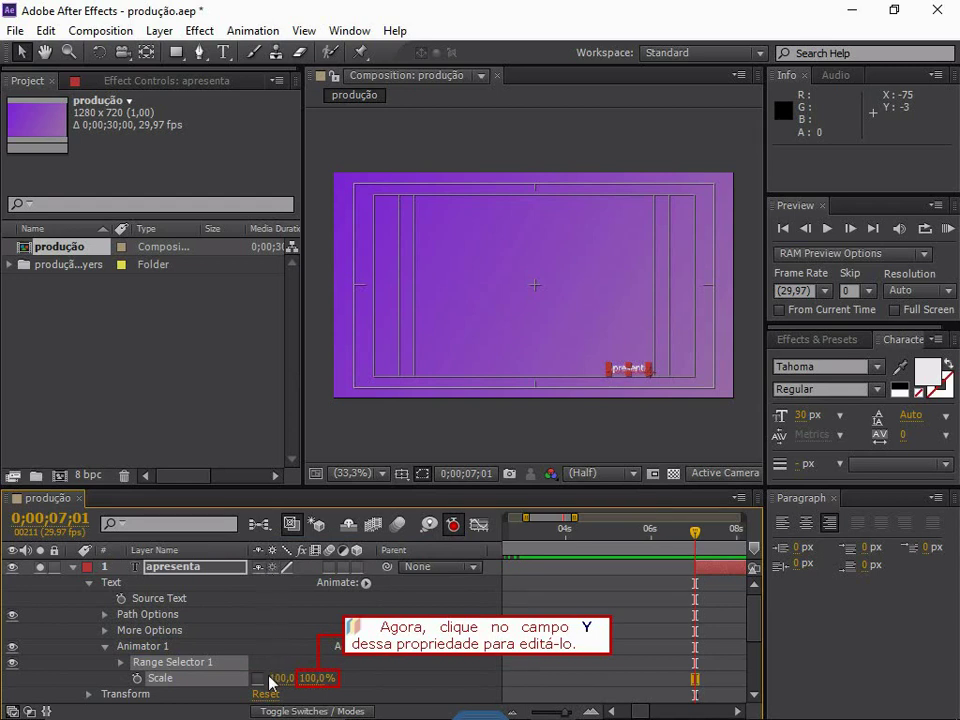
left_click(322, 682)
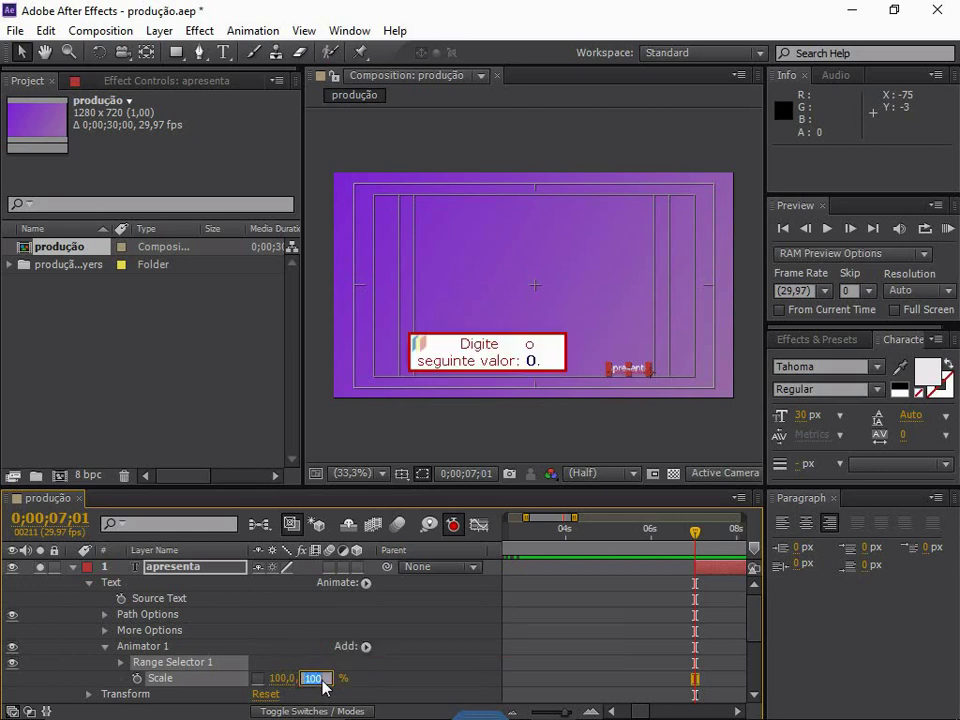
type("0")
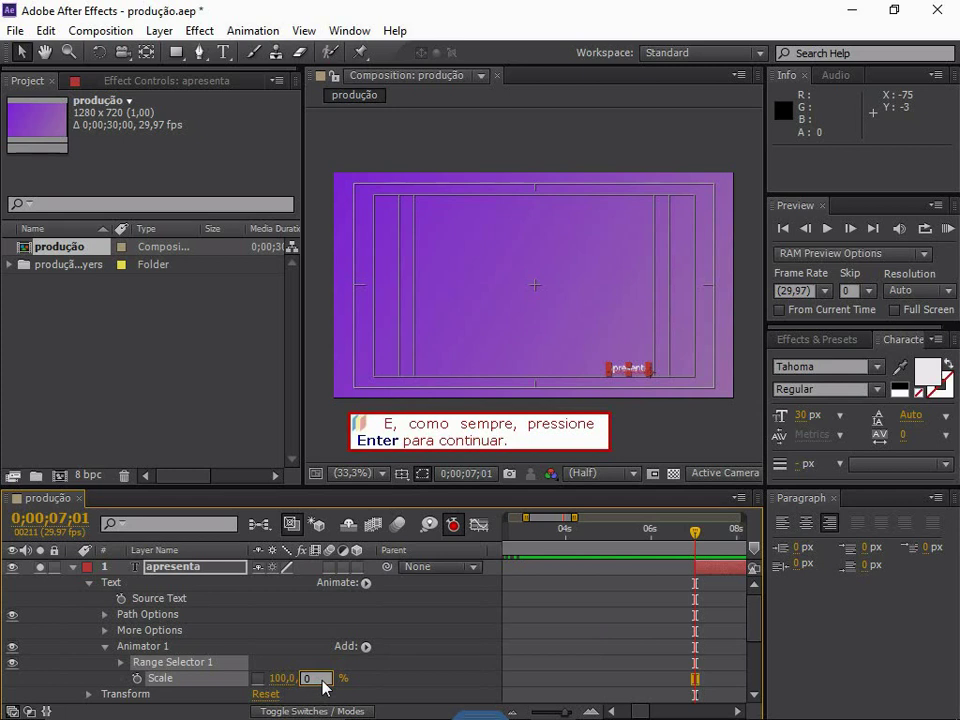
key("Return")
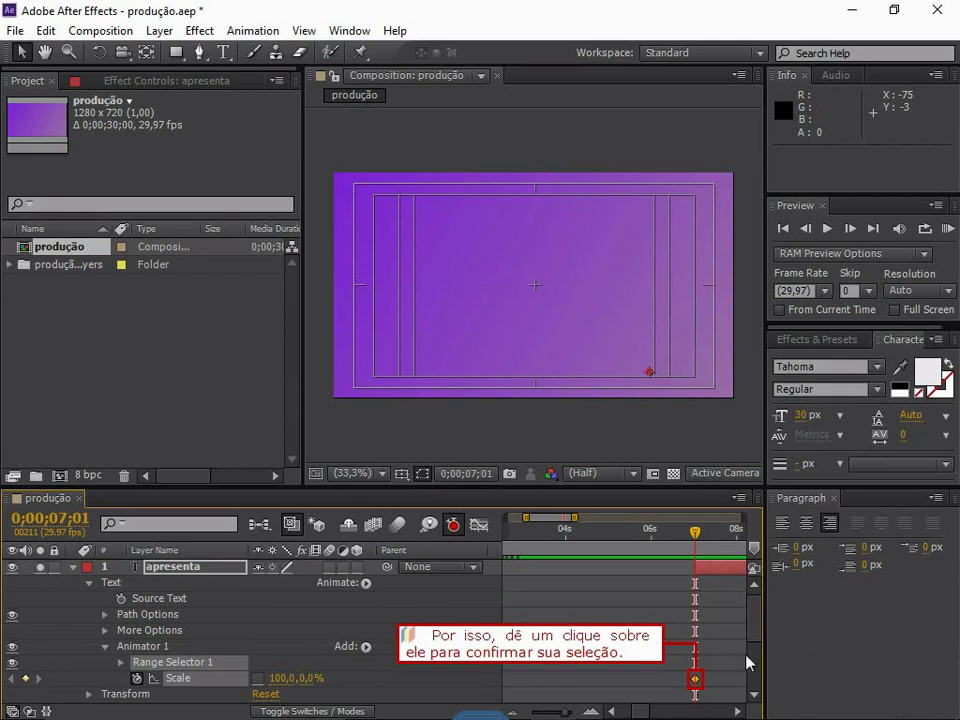
left_click(695, 679)
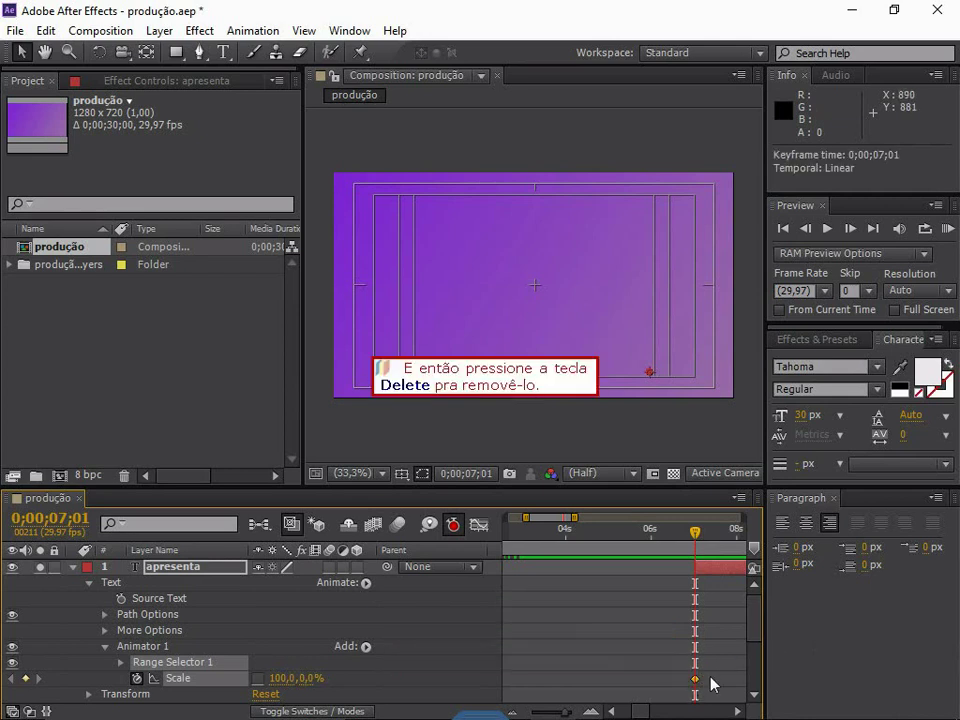
key("Delete")
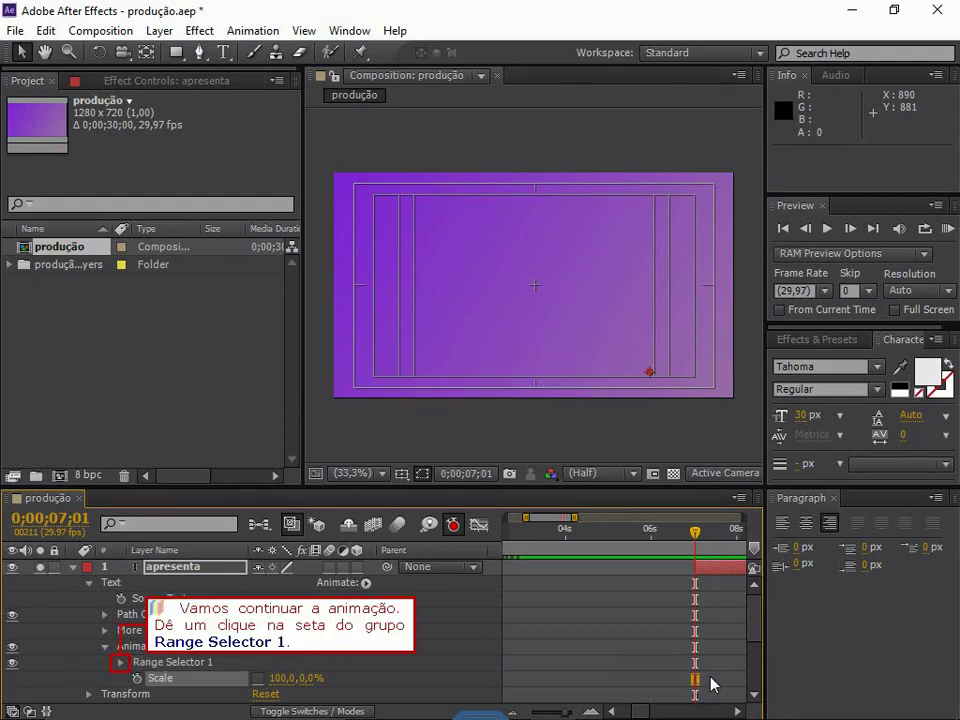
Add a keyframe for the Start parameter of Range Selector 1 at 0;00;07;01.
left_click(119, 662)
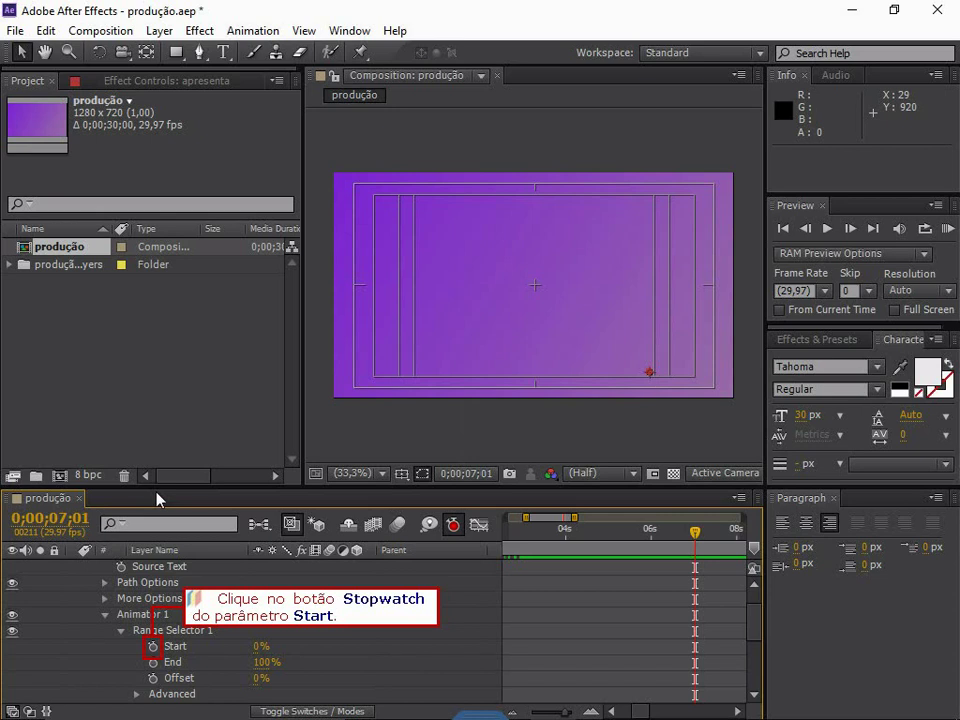
left_click(153, 646)
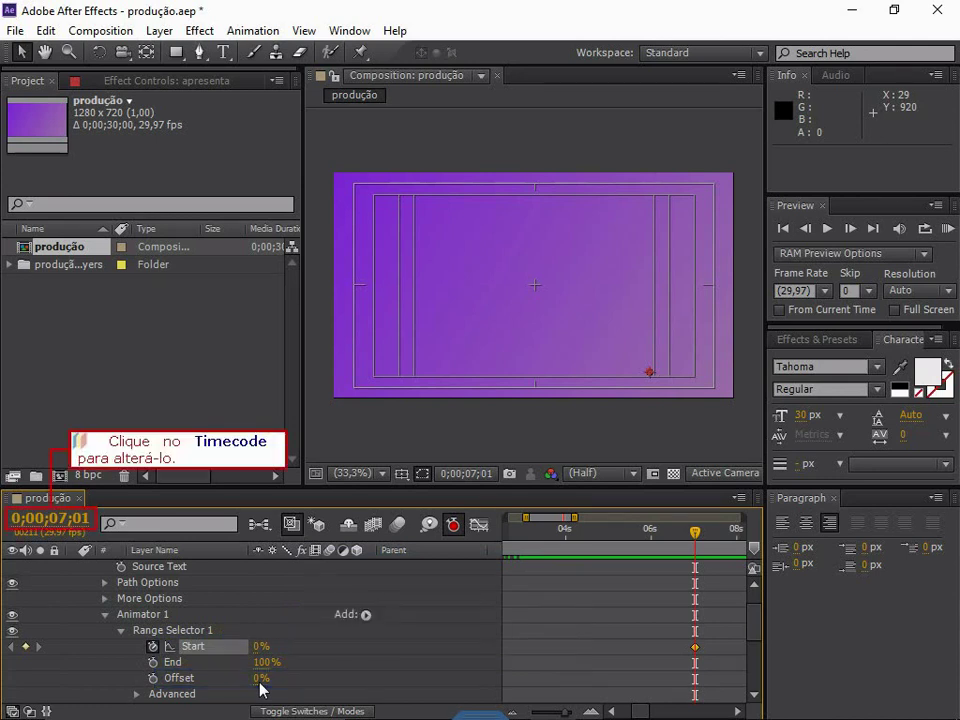
Set the current time to 0;00;09;00 and change the Start parameter of the apresenta layer's Range Selector 1 to 100%.
left_click(78, 529)
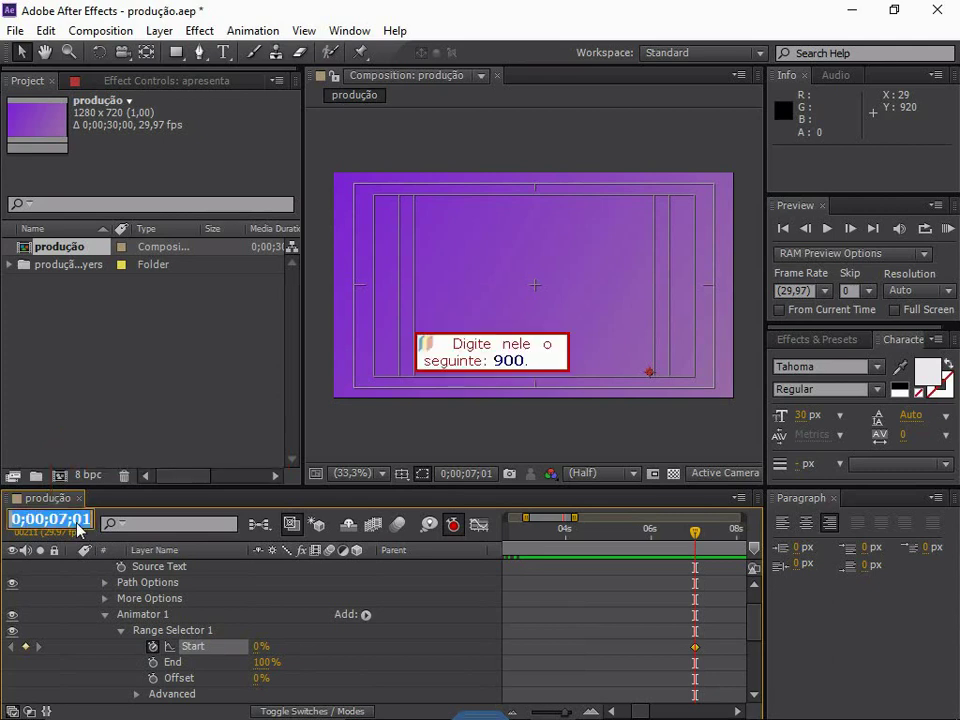
type("900")
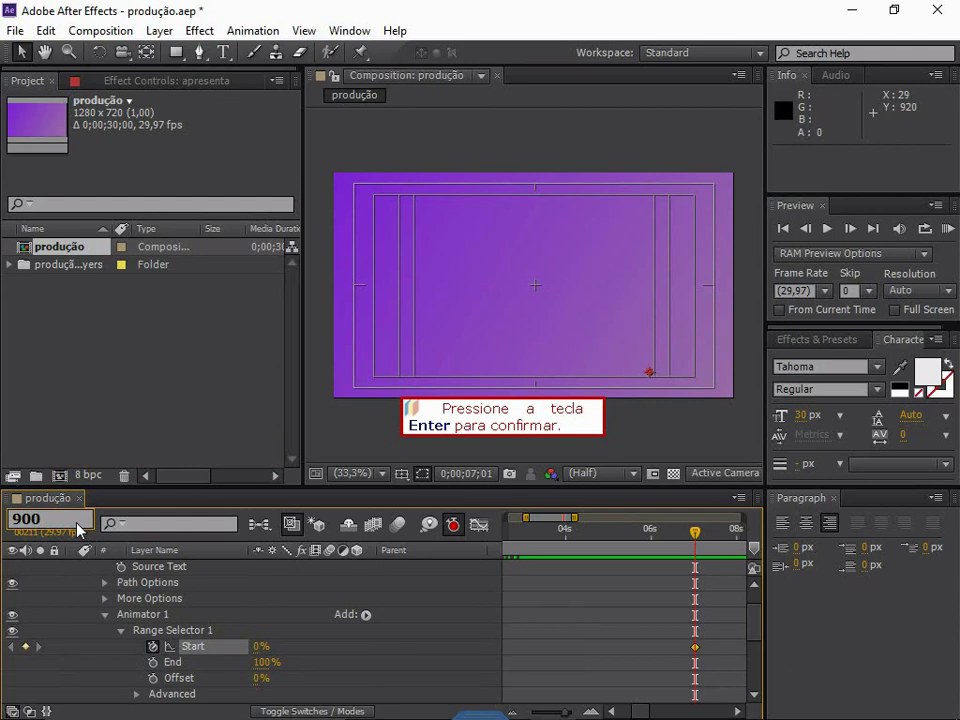
key("Return")
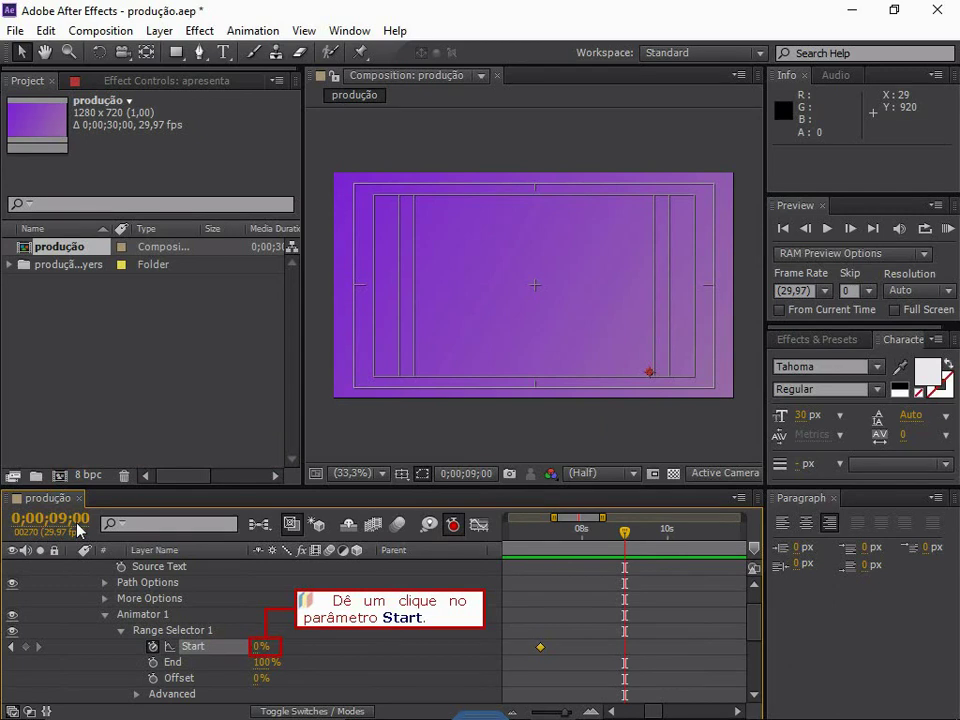
left_click(256, 647)
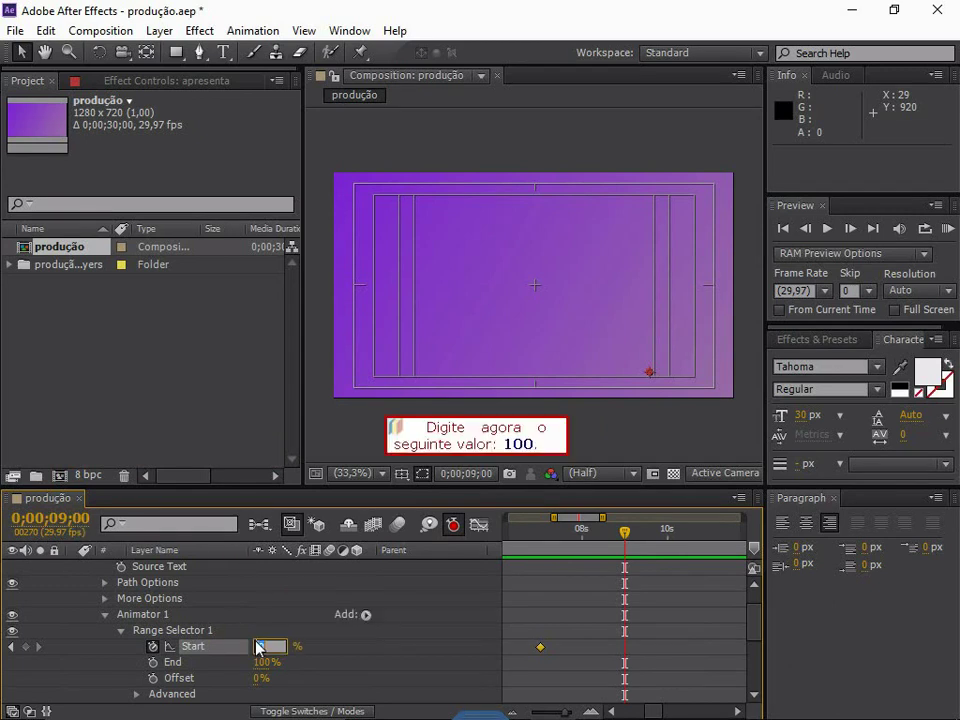
type("100")
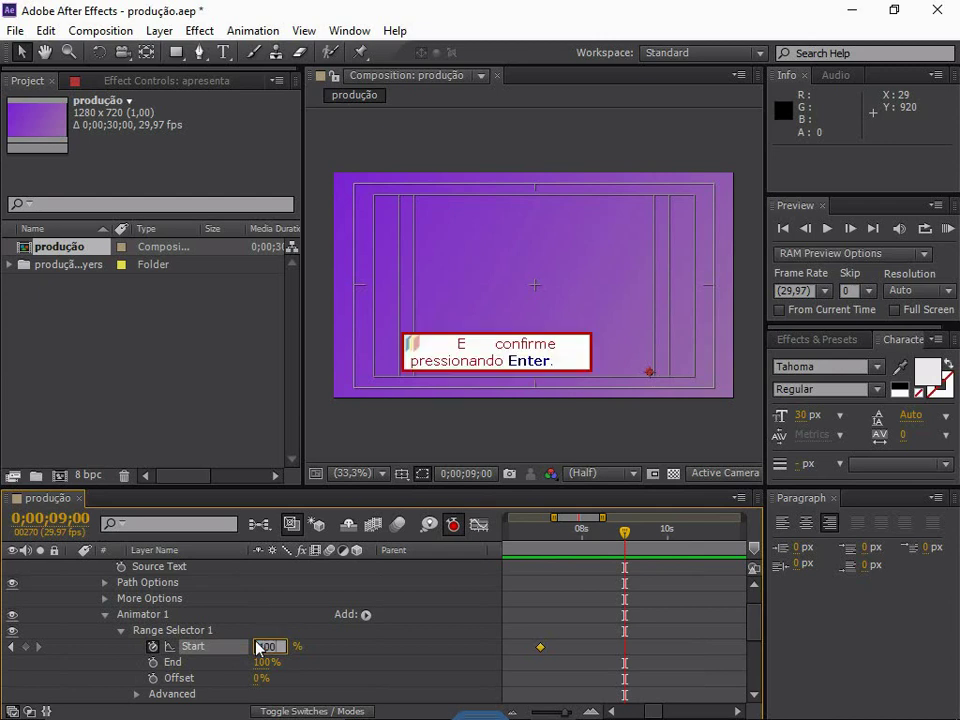
key("Return")
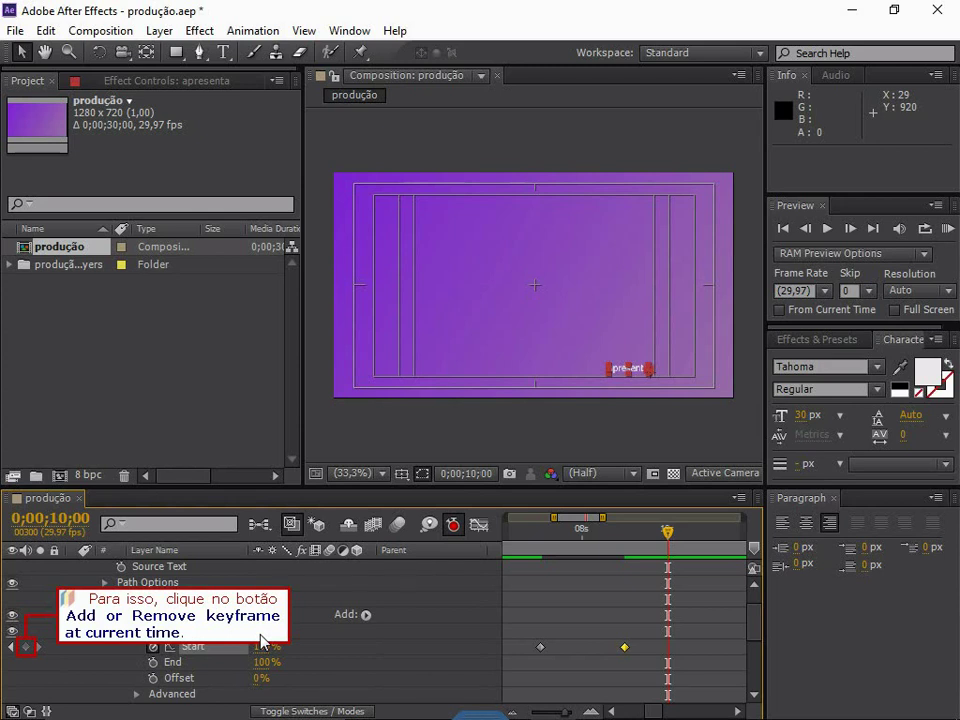
Add a Start keyframe holding 100% at 0;00;10;00, and set Start to 0% at 0;00;11;00.
left_click(26, 646)
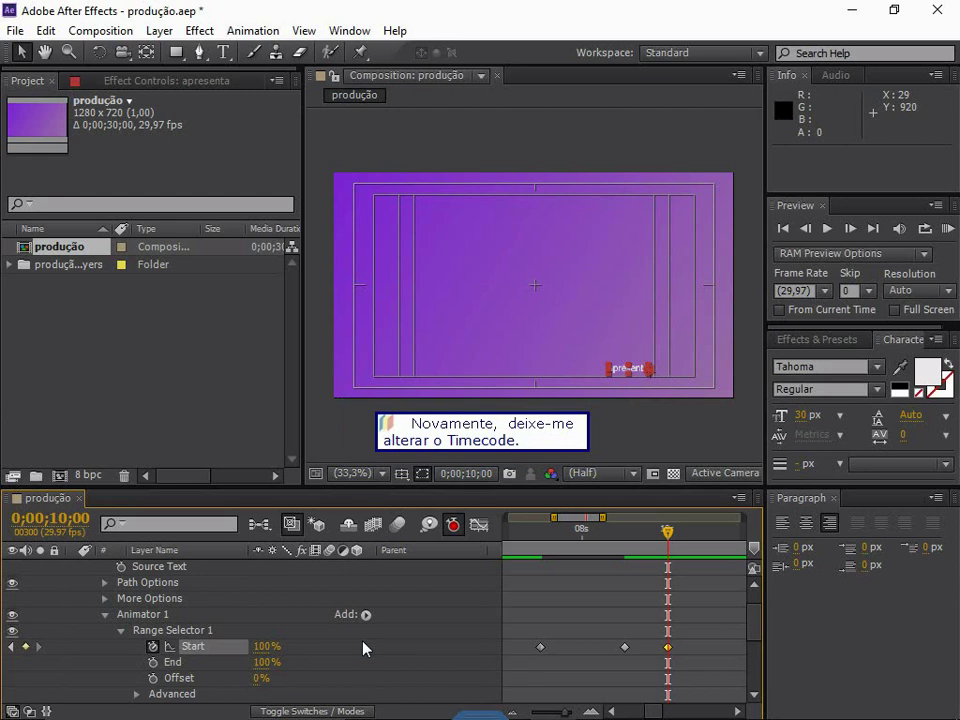
key("shift+Page_Down")
key("shift+Page_Down")
key("shift+Page_Down")
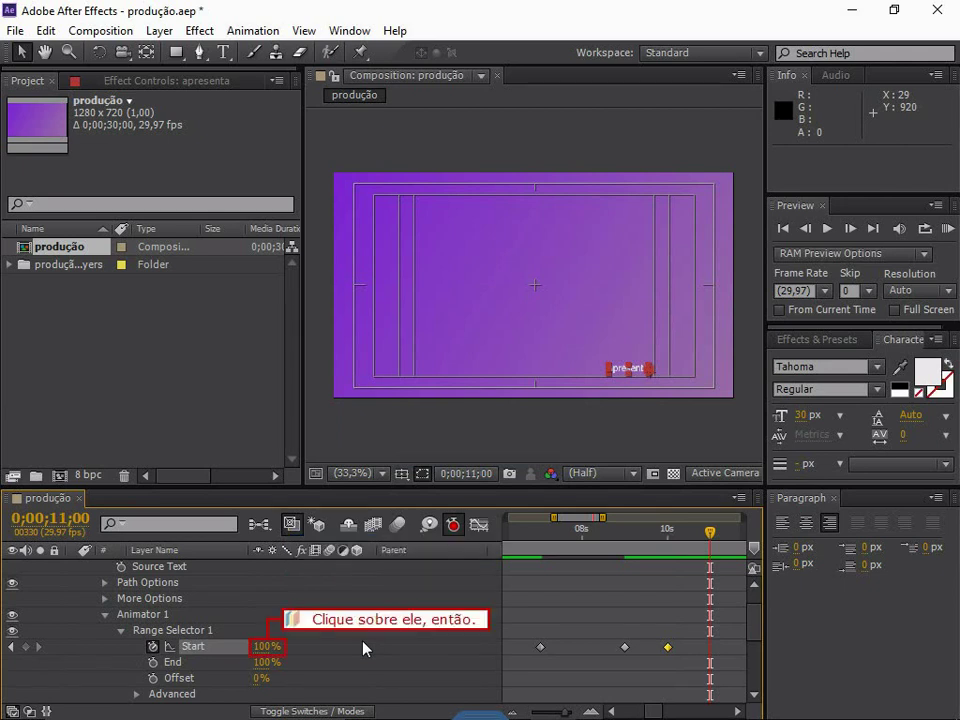
left_click(276, 649)
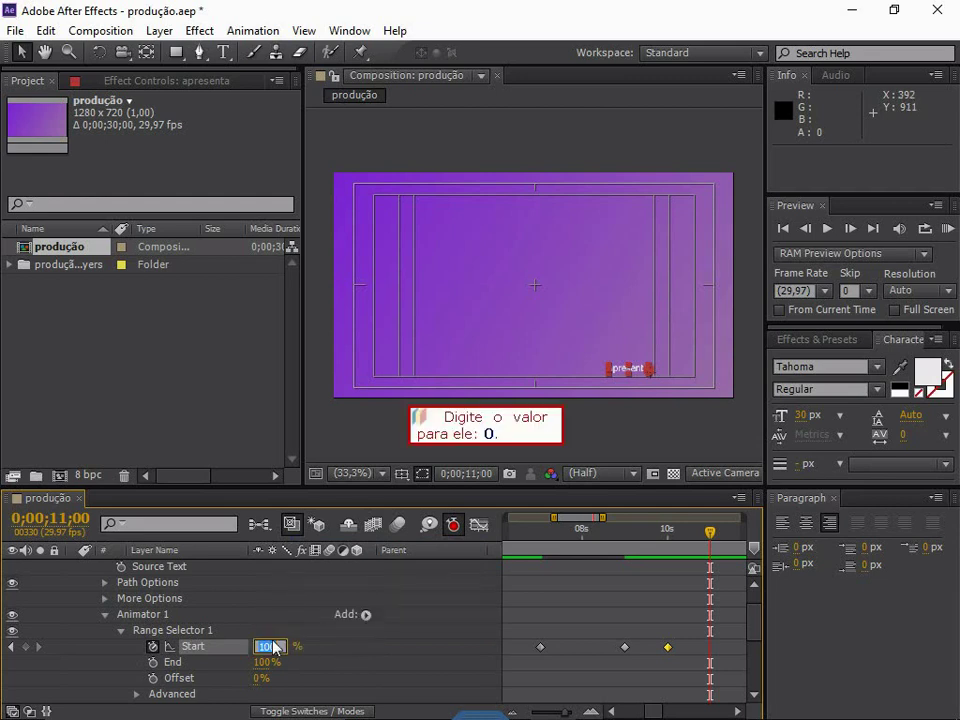
type("0")
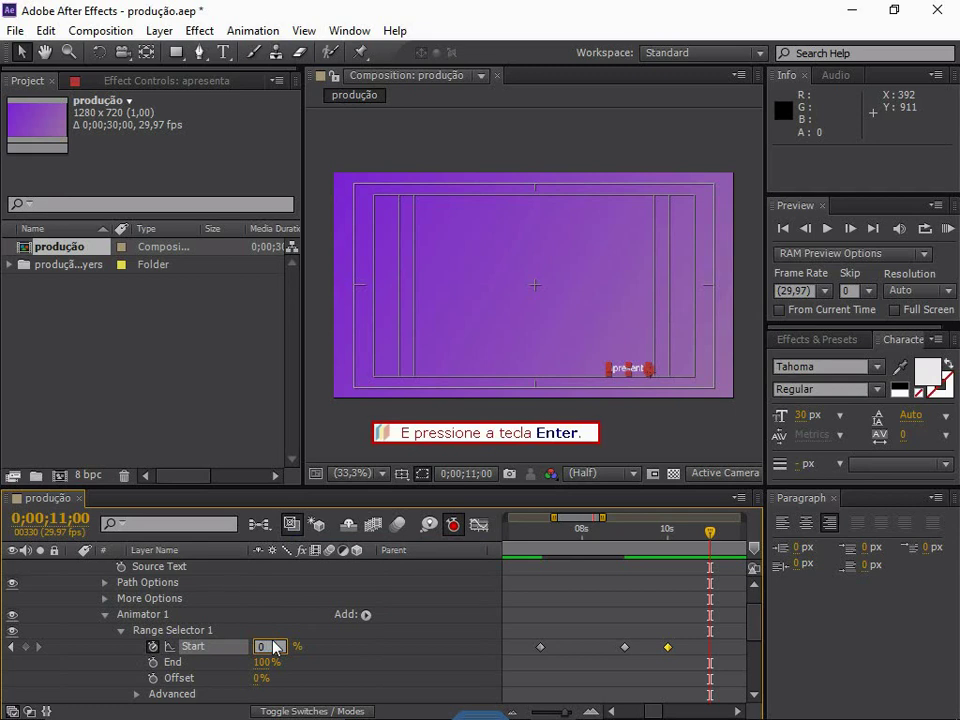
key("Return")
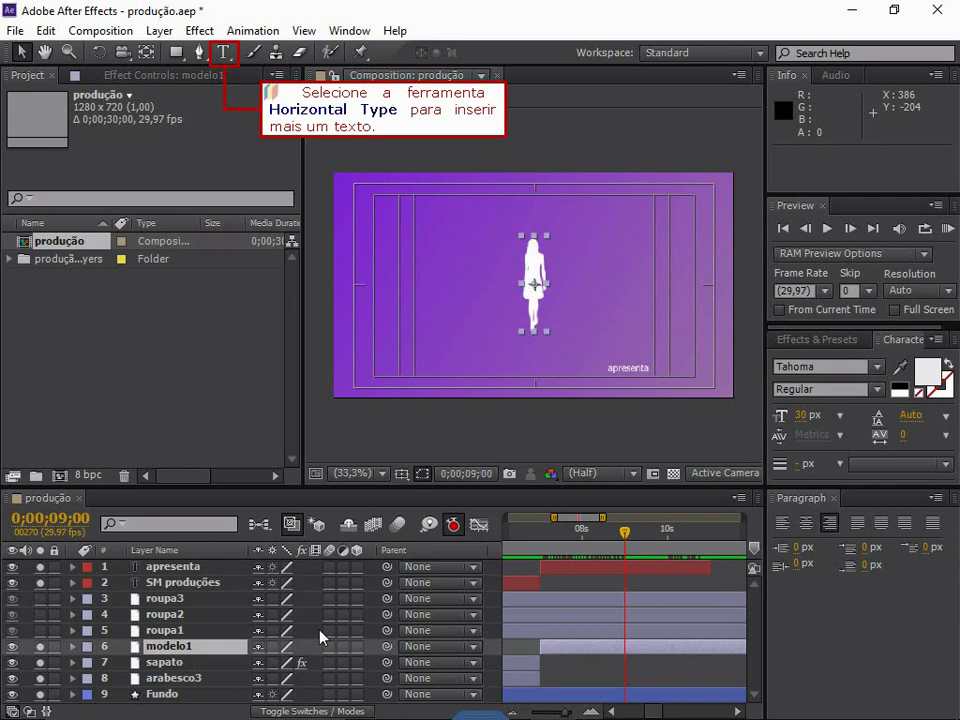
Add the horizontal text "NOVO ESTILO" near the upper left of the composition frame at 0;00;09;00.
left_click(223, 52)
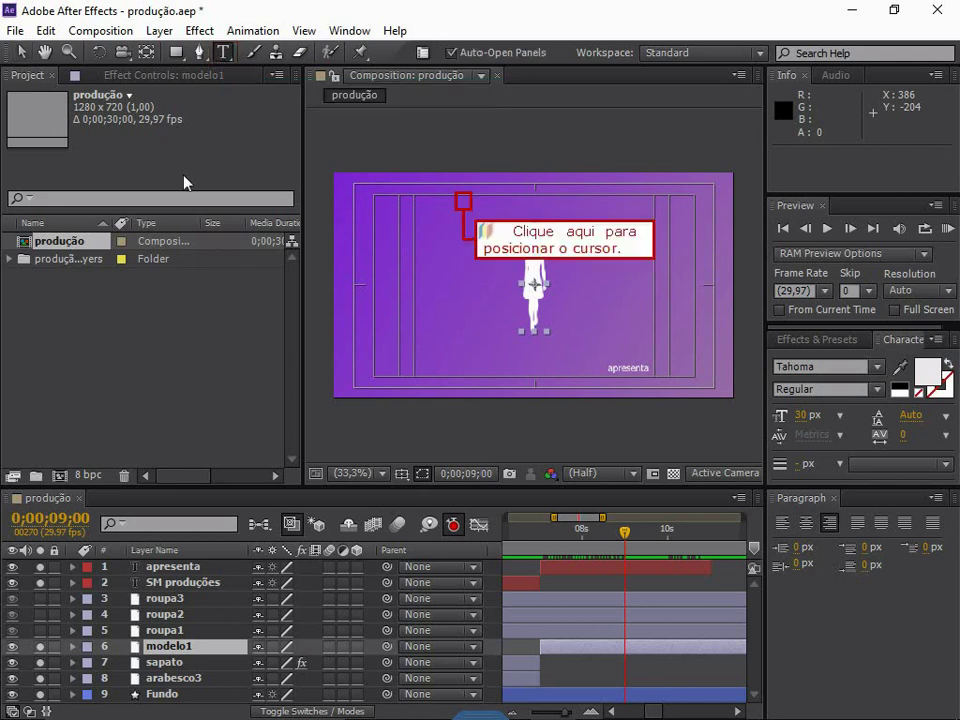
left_click(462, 203)
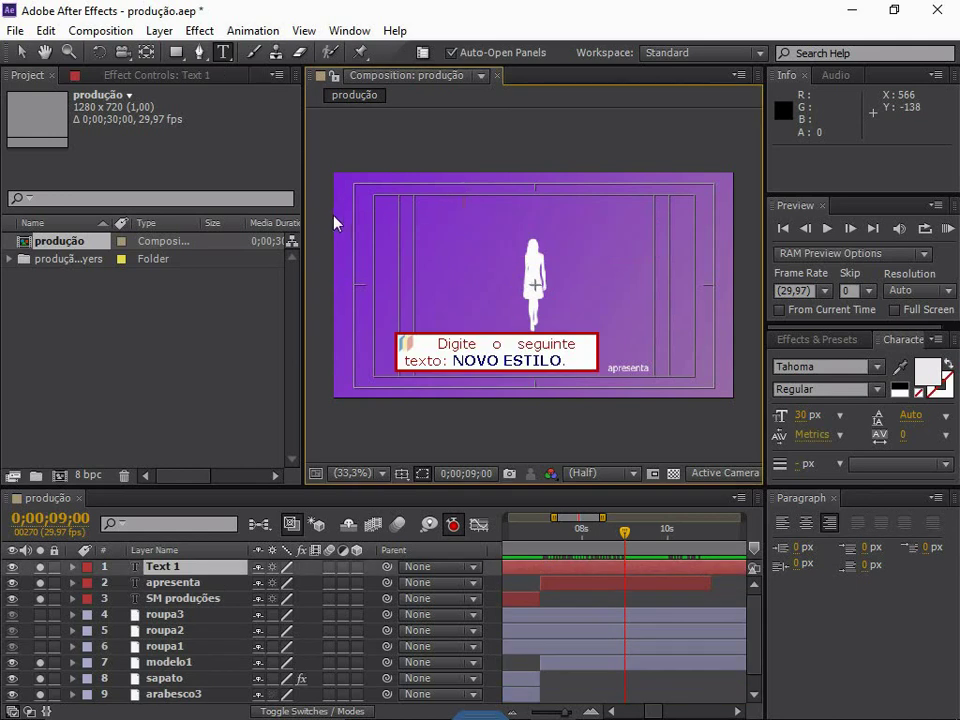
type("NOVO ESTILO")
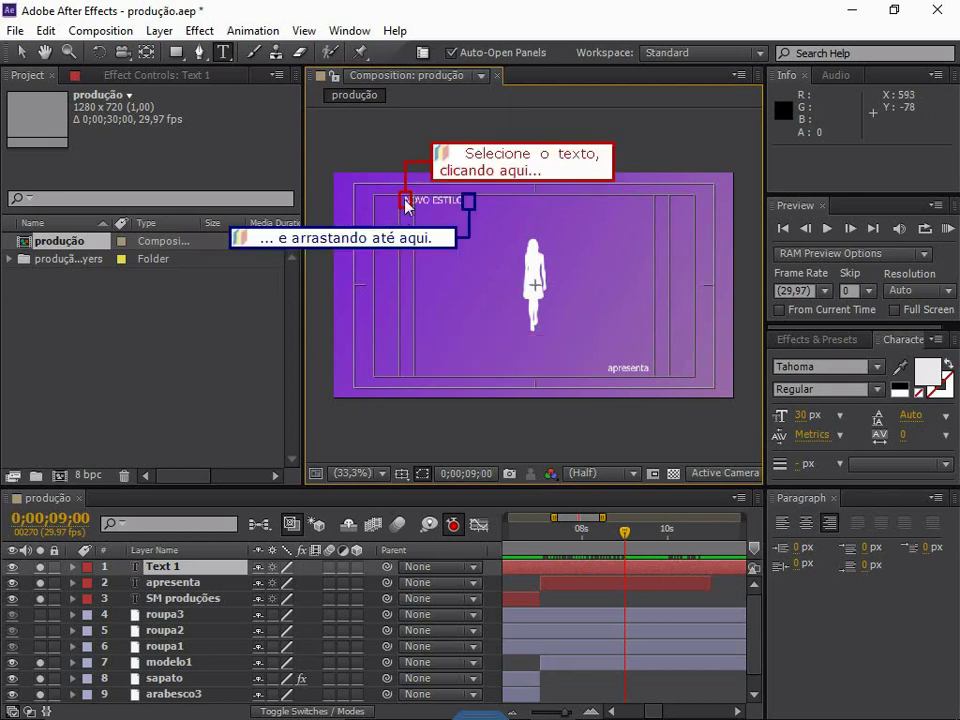
Format the whole NOVO ESTILO text in the Cooper Black font at 110 px.
left_click_drag(404, 200, 470, 205)
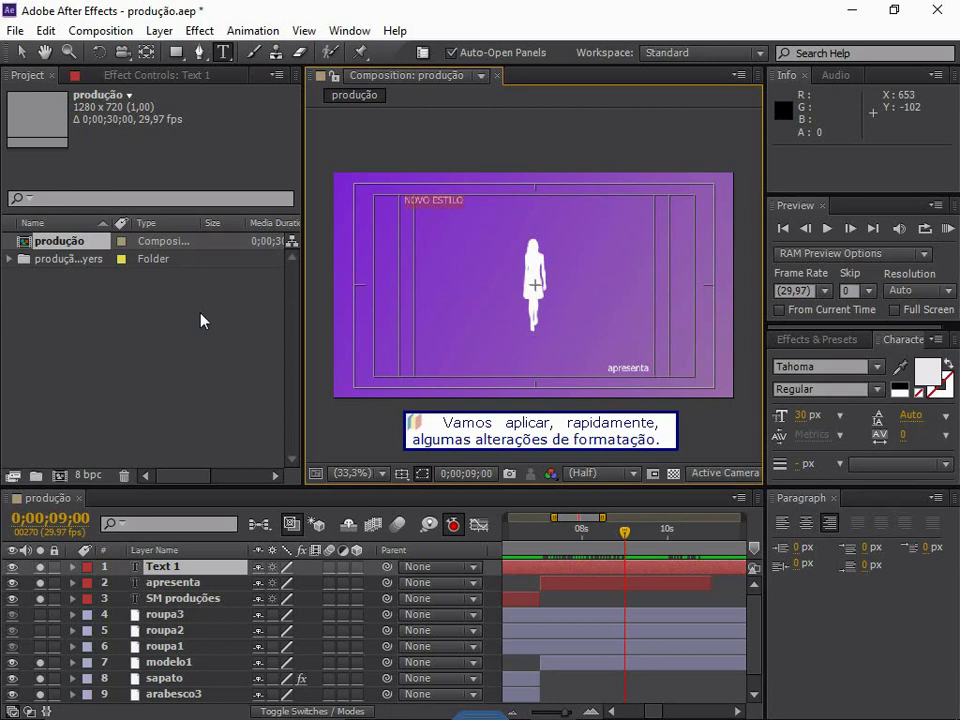
left_click(878, 367)
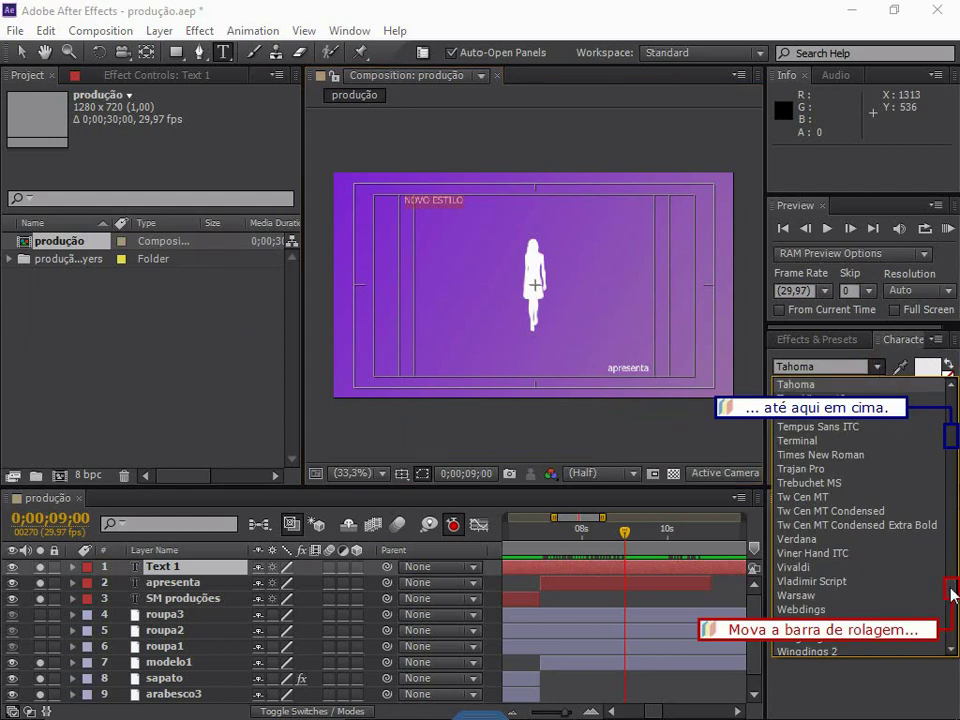
left_click(953, 443)
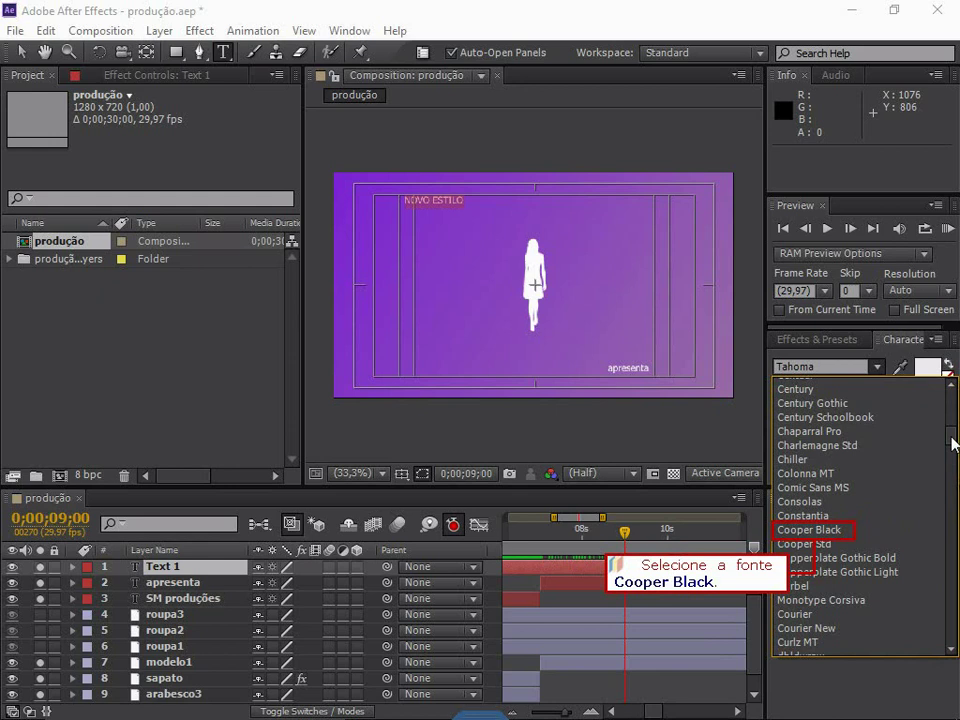
left_click(818, 530)
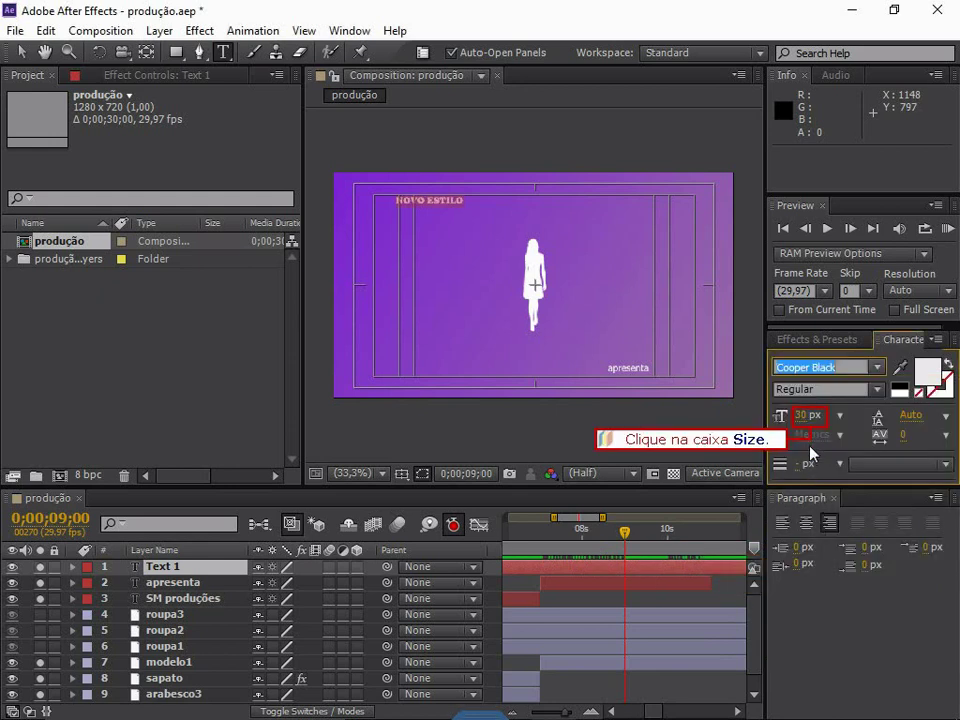
left_click(808, 415)
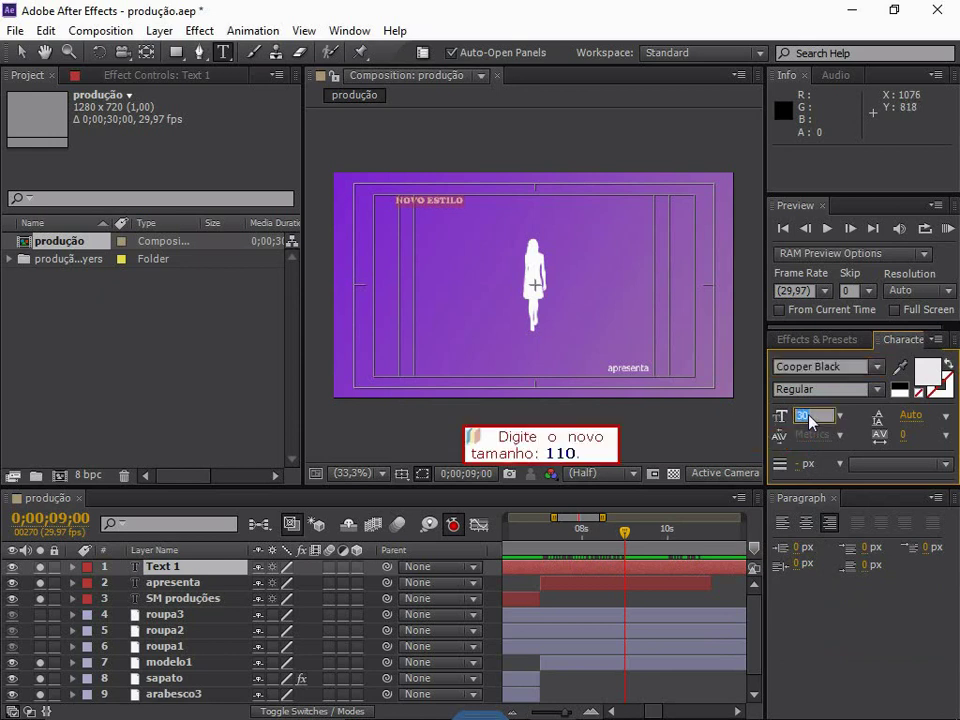
type("110")
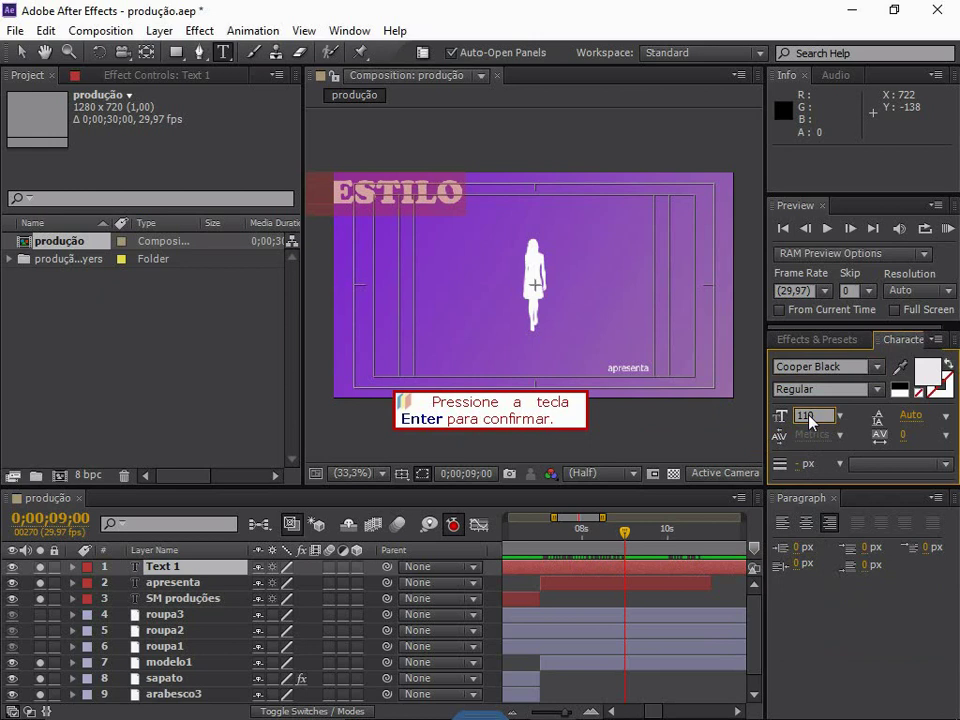
key("Return")
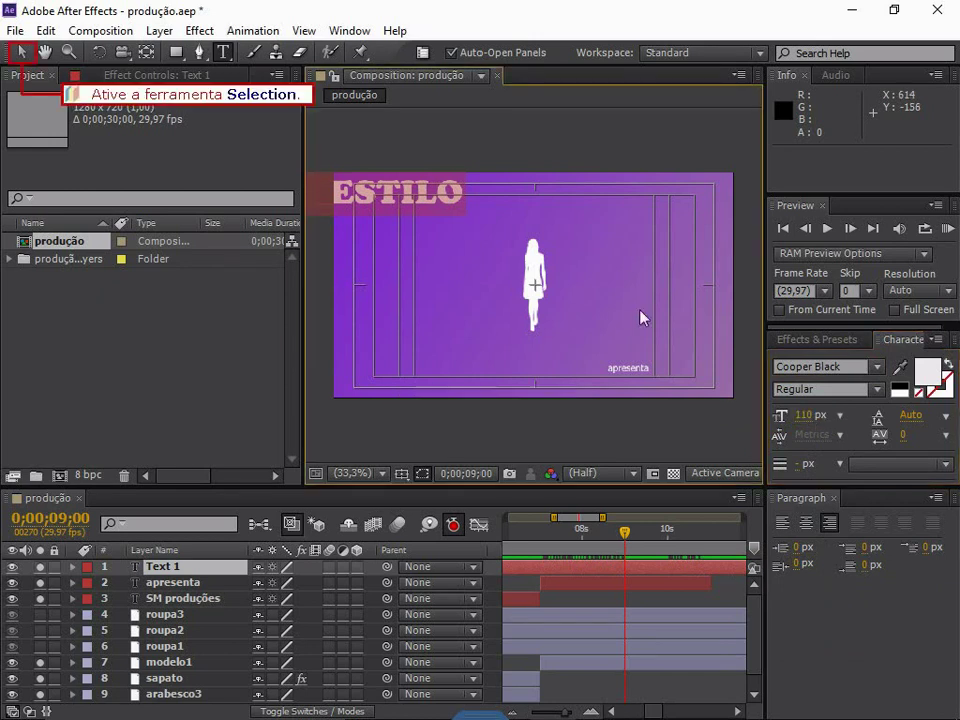
Move the NOVO ESTILO text above the model silhouette, at about 1038, 159, and trim its layer to start at 0;00;09;00.
left_click(21, 53)
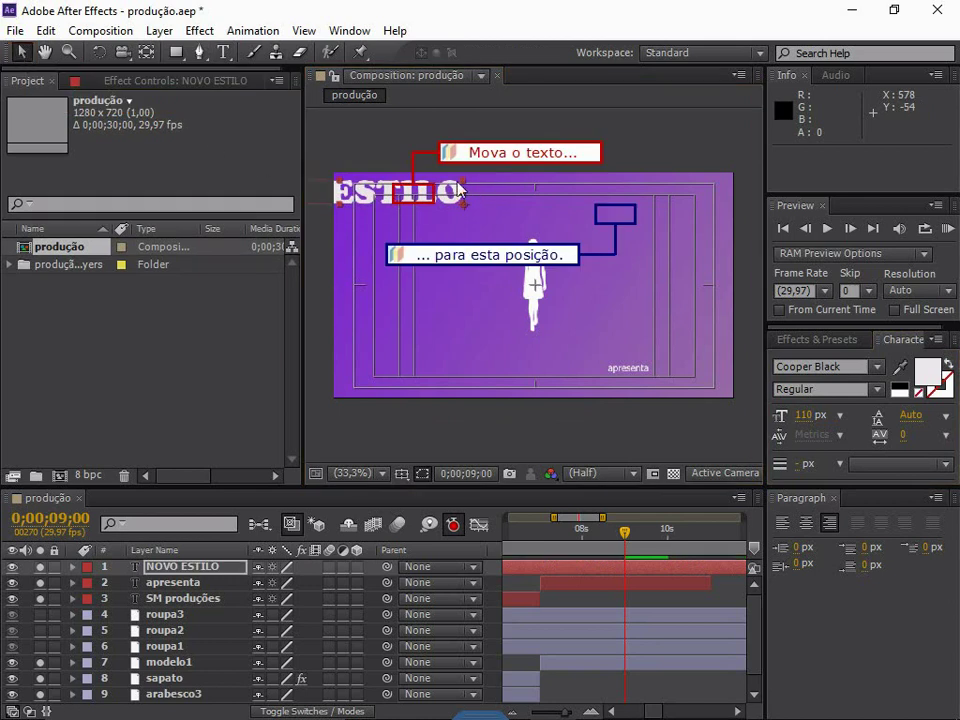
left_click_drag(598, 214, 598, 214)
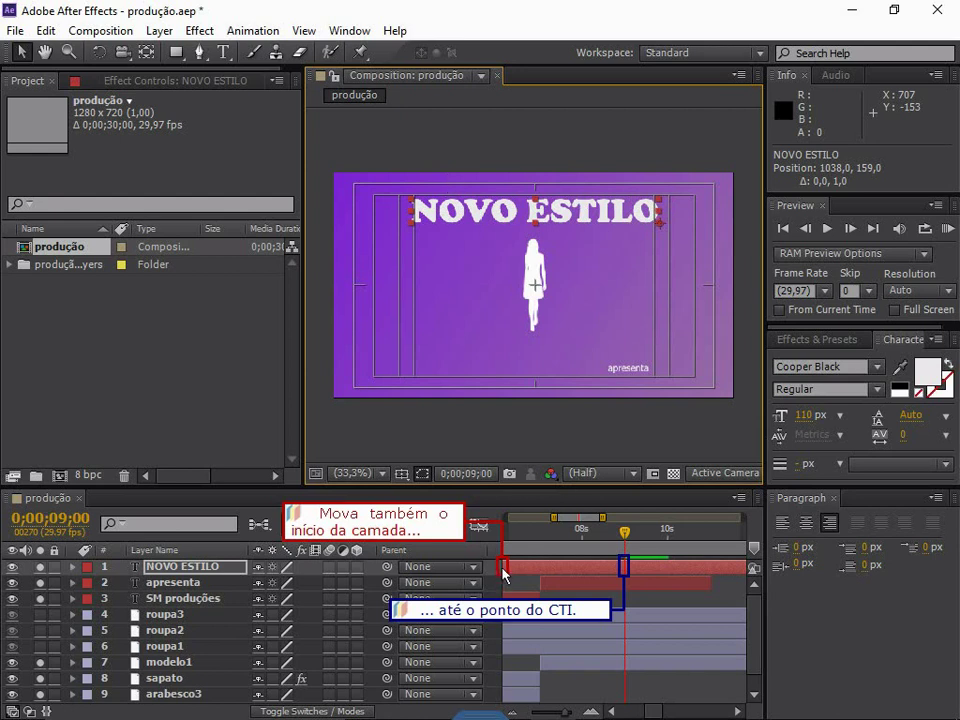
key("alt+bracketleft")
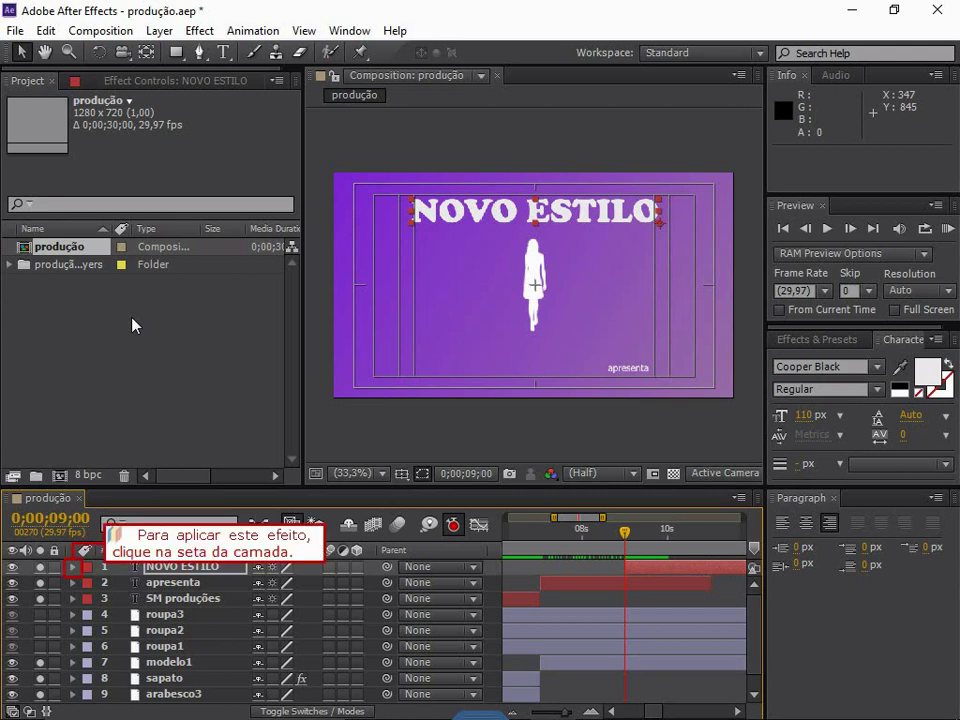
Enable per-character 3D on the NOVO ESTILO layer and add a Rotation text animator to it.
left_click(72, 566)
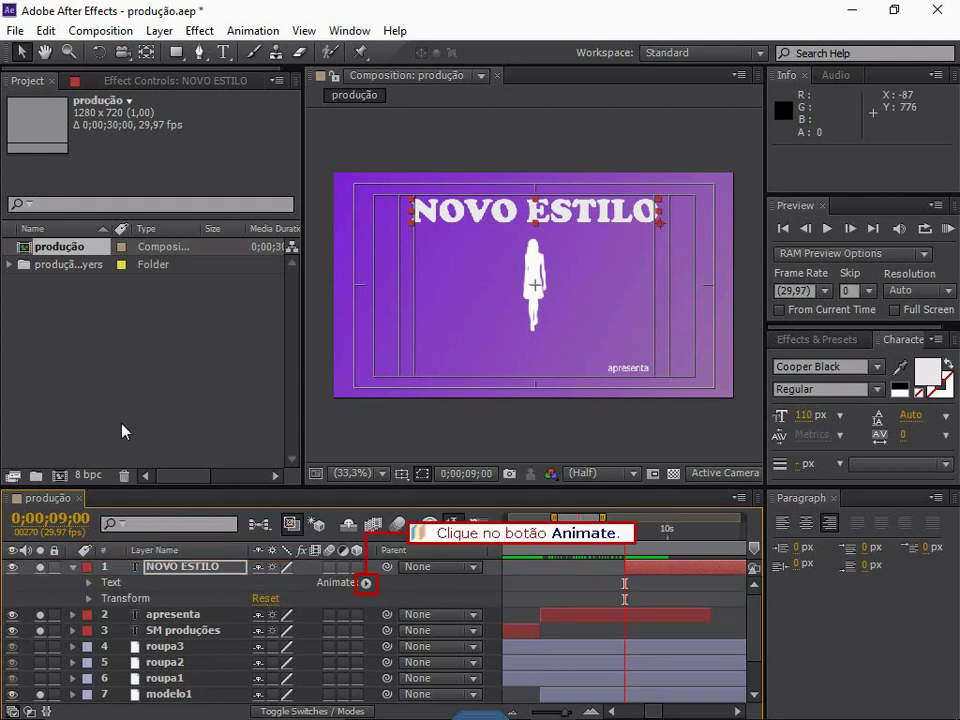
left_click(366, 583)
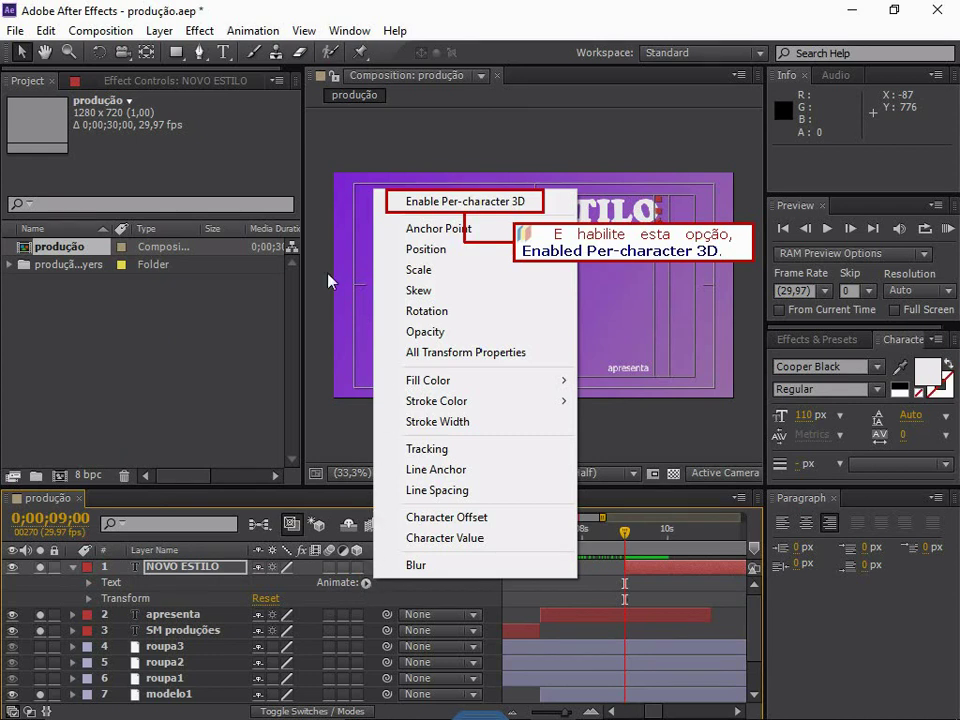
left_click(440, 210)
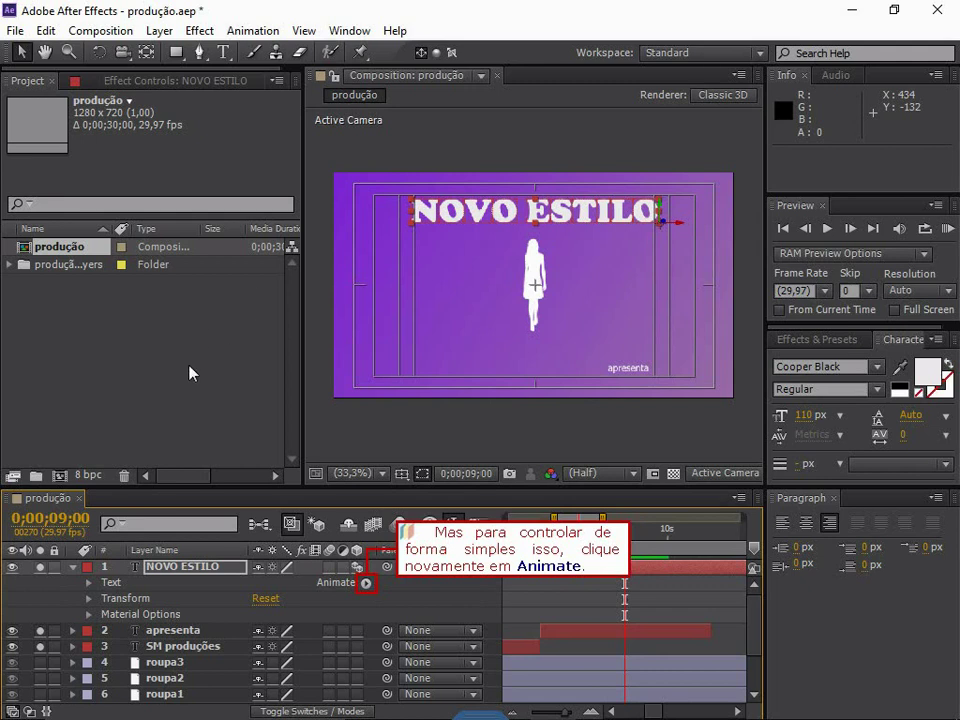
left_click(366, 584)
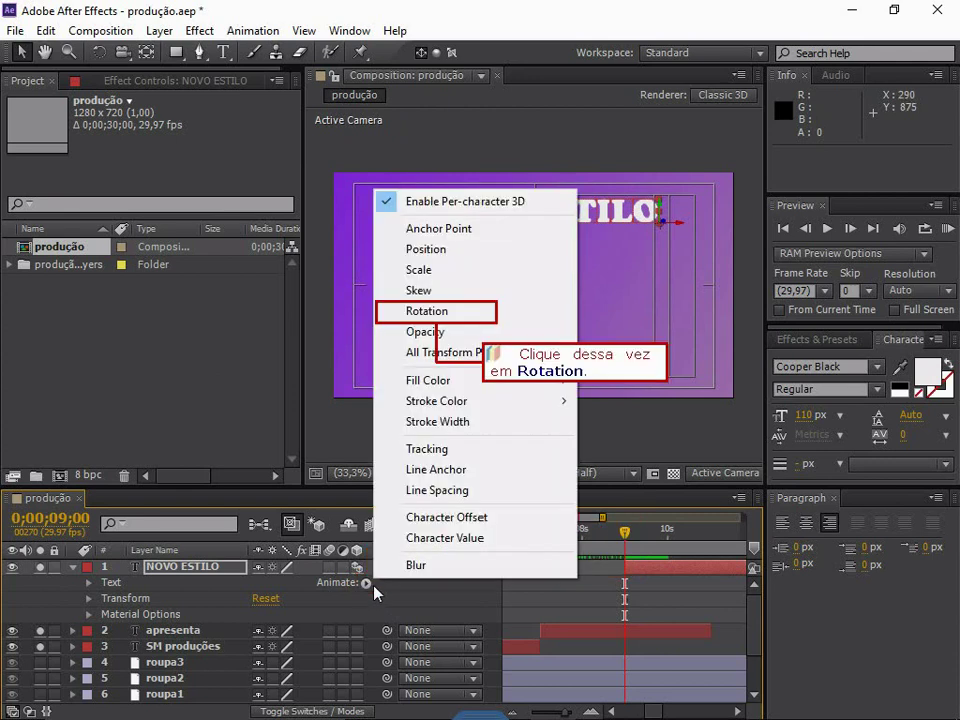
left_click(410, 316)
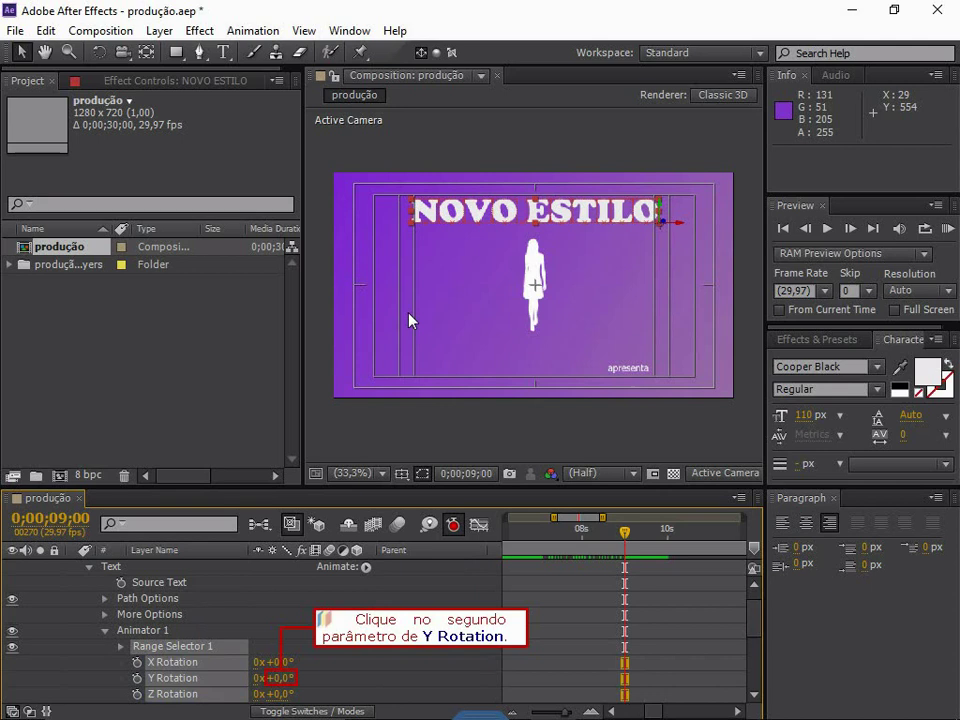
Set the Y Rotation of the NOVO ESTILO animator to 180° at 0;00;09;00.
left_click(277, 679)
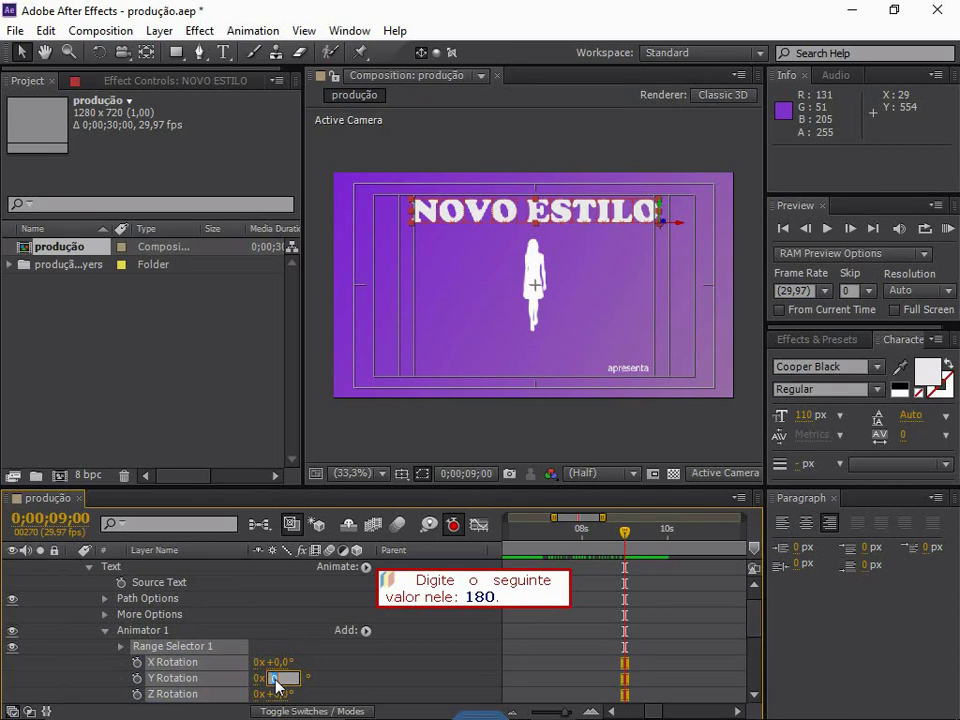
type("180")
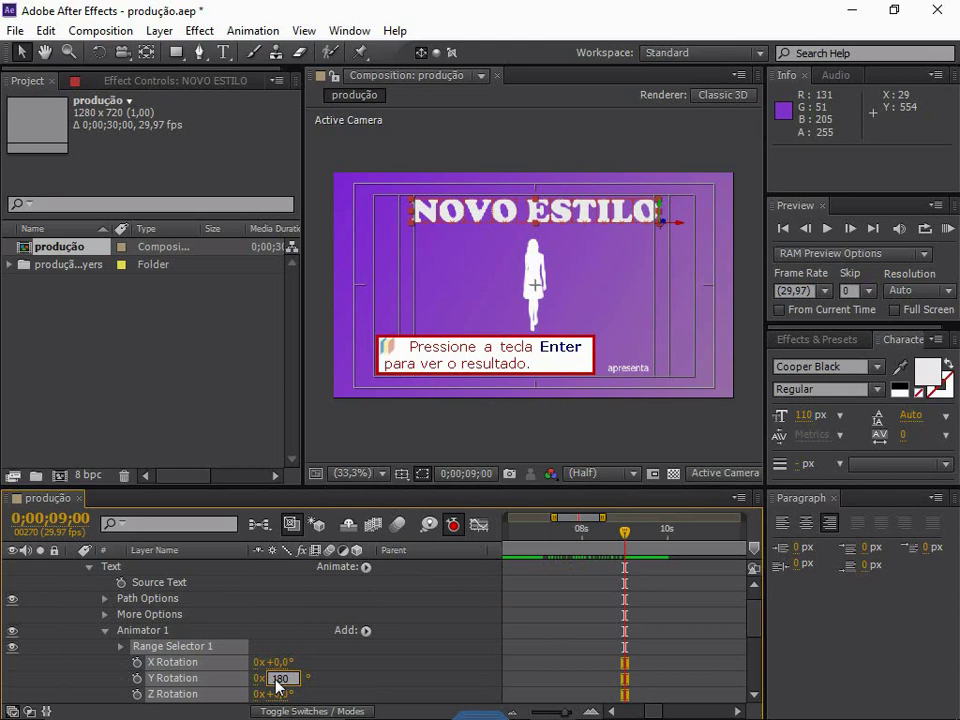
key("Return")
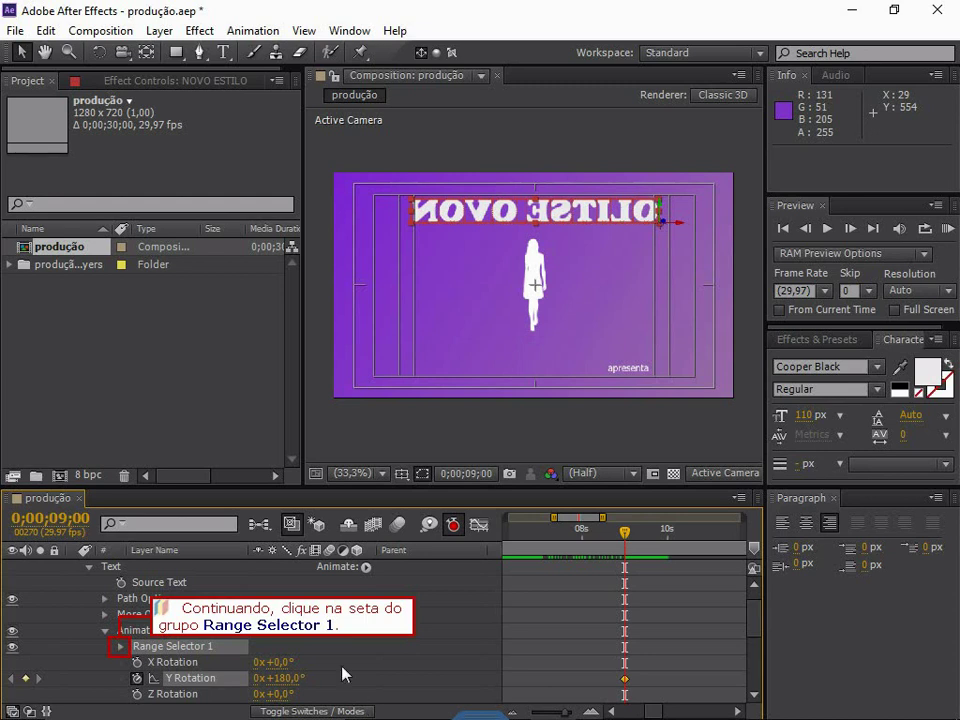
Animate the Start of Range Selector 1 on NOVO ESTILO from 0% at 0;00;09;00 to 100% at 0;00;11;00.
left_click(119, 647)
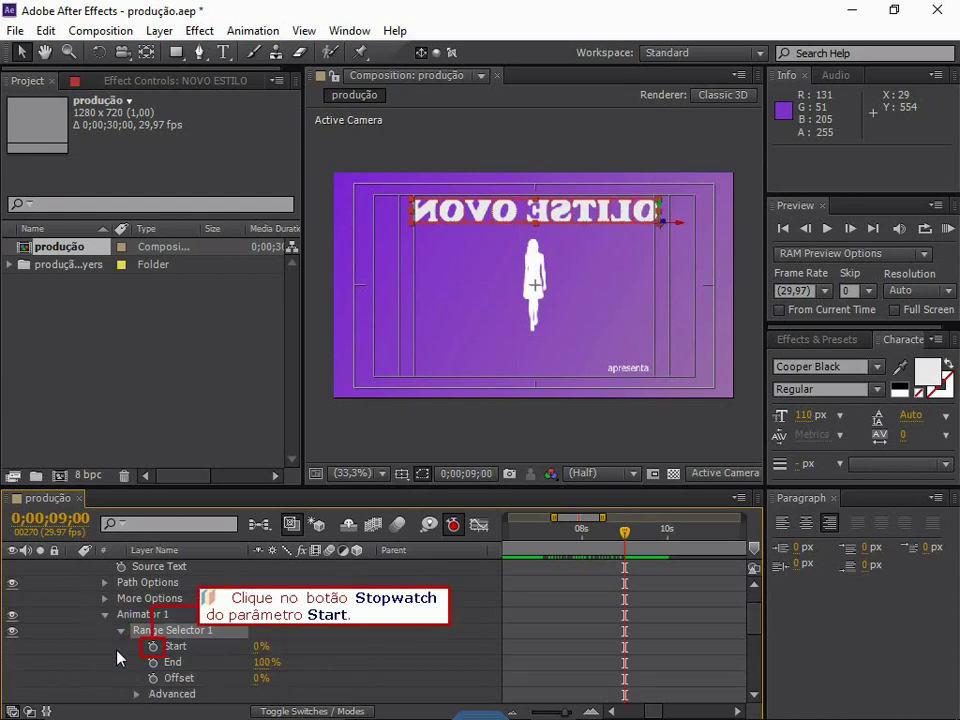
left_click(153, 647)
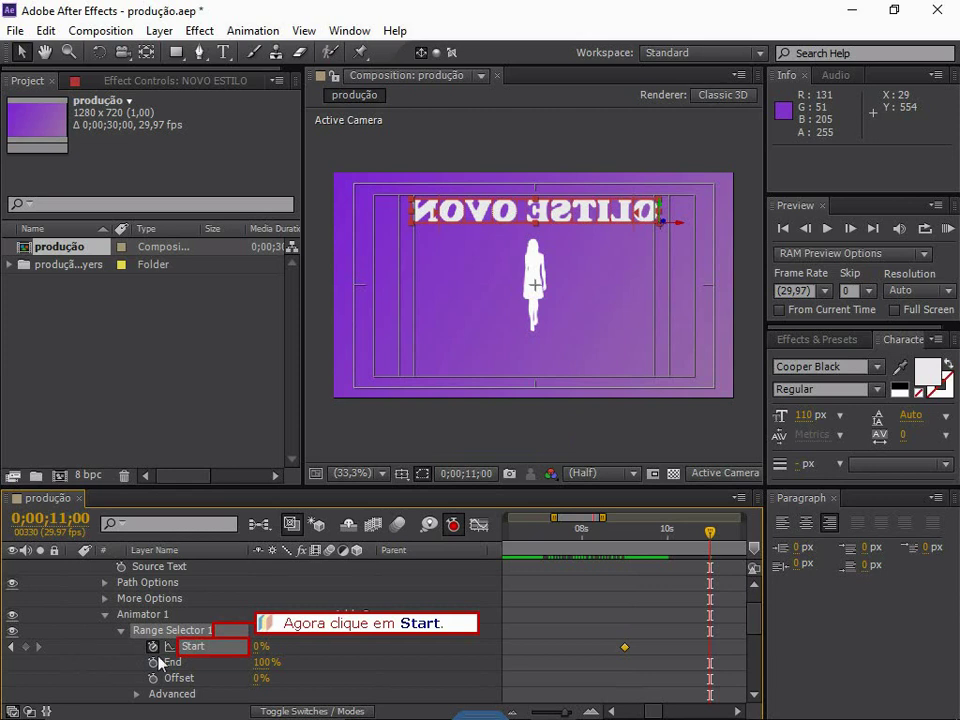
left_click(204, 647)
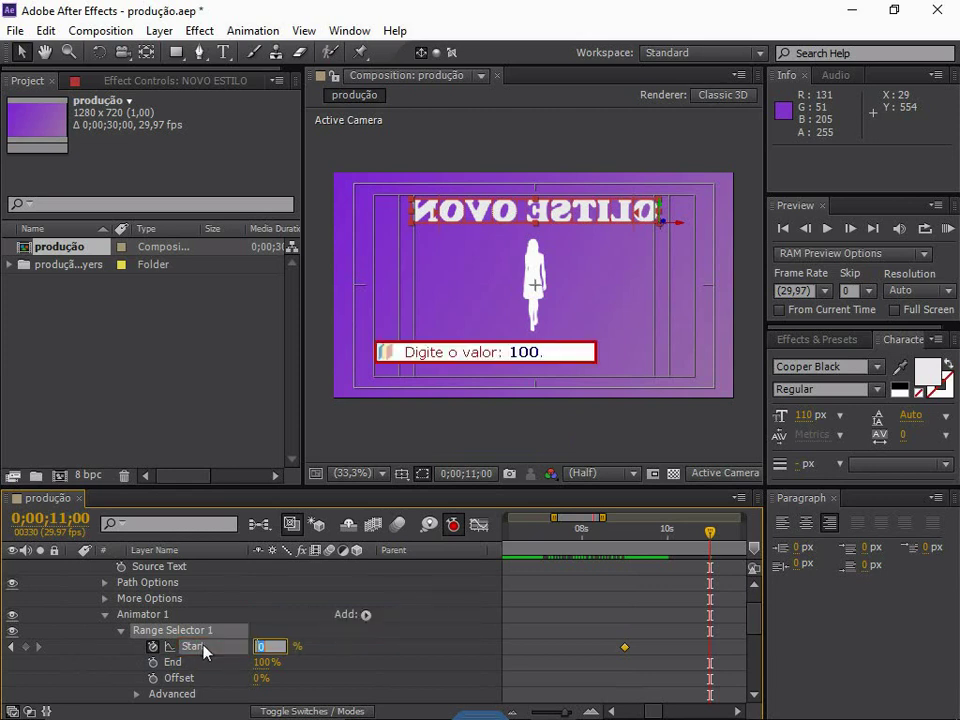
type("100")
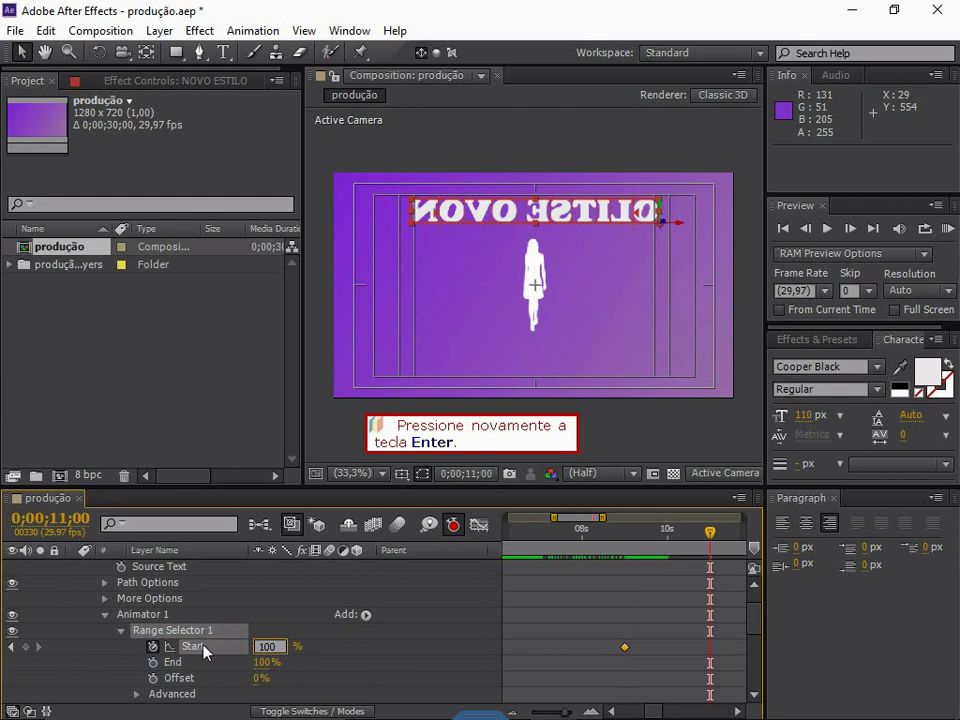
key("Return")
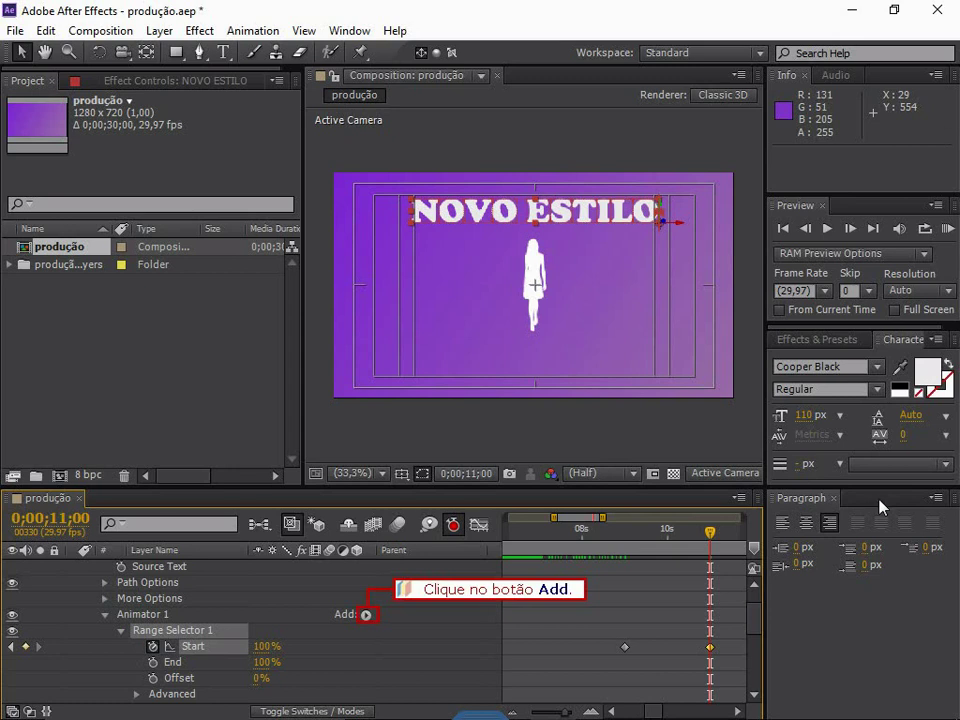
Add a Blur property to the NOVO ESTILO animator and keyframe it at 250,0 for both values at 0;00;11;00.
left_click(366, 614)
mouse_move(368, 616)
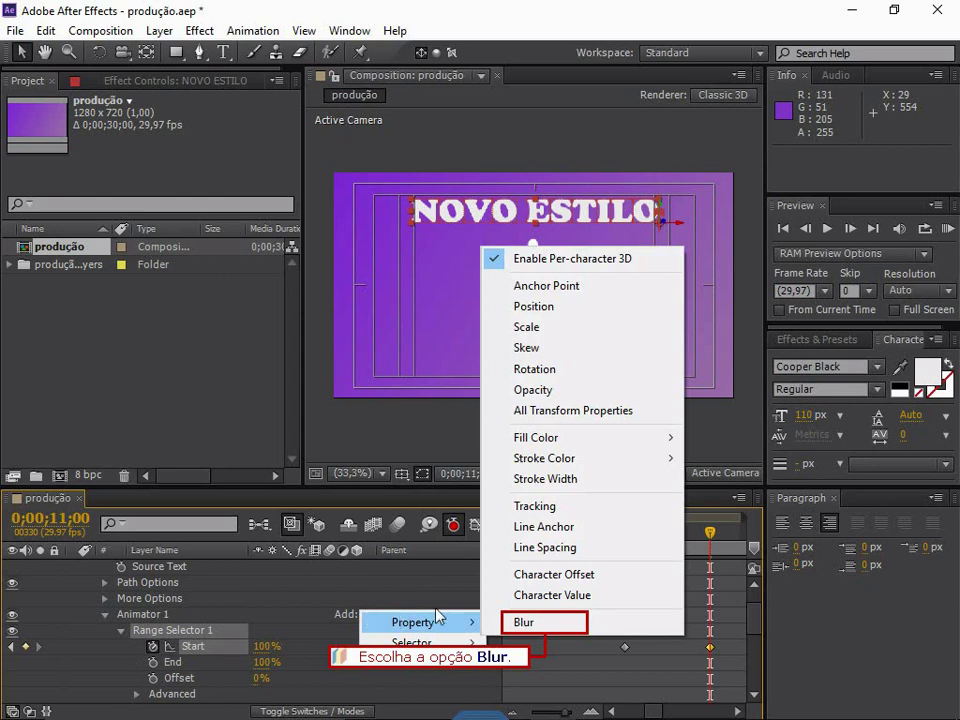
left_click(545, 623)
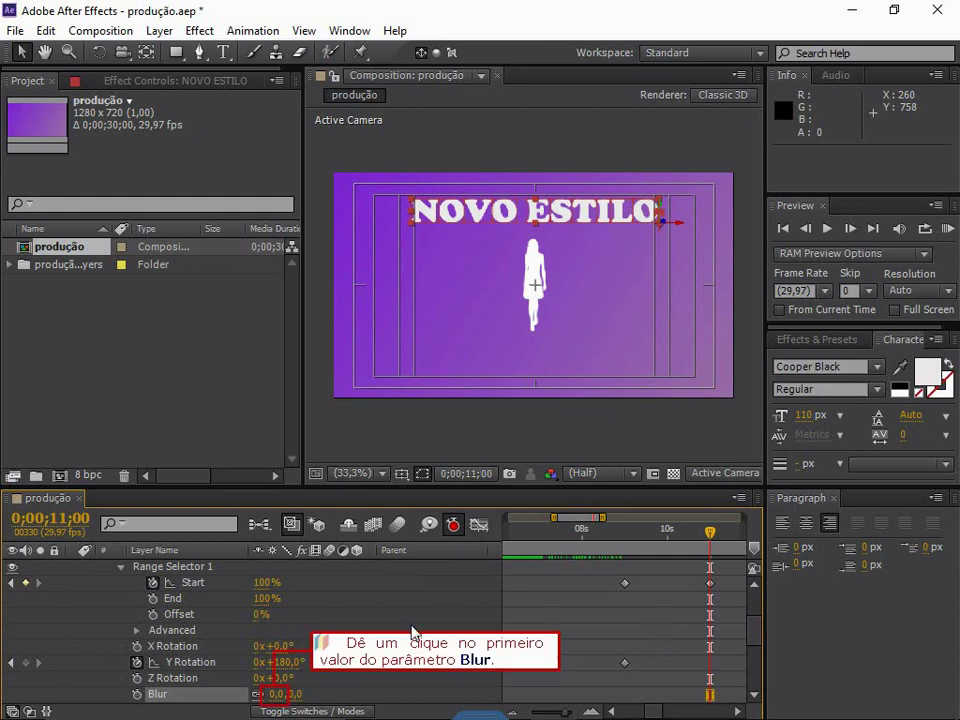
left_click(272, 694)
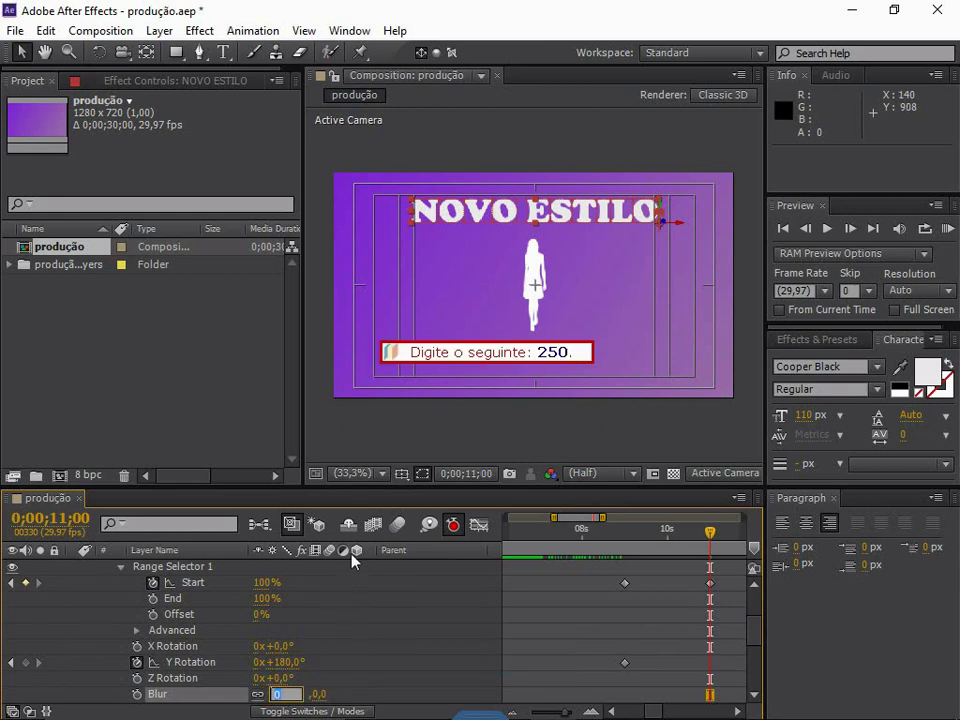
type("250")
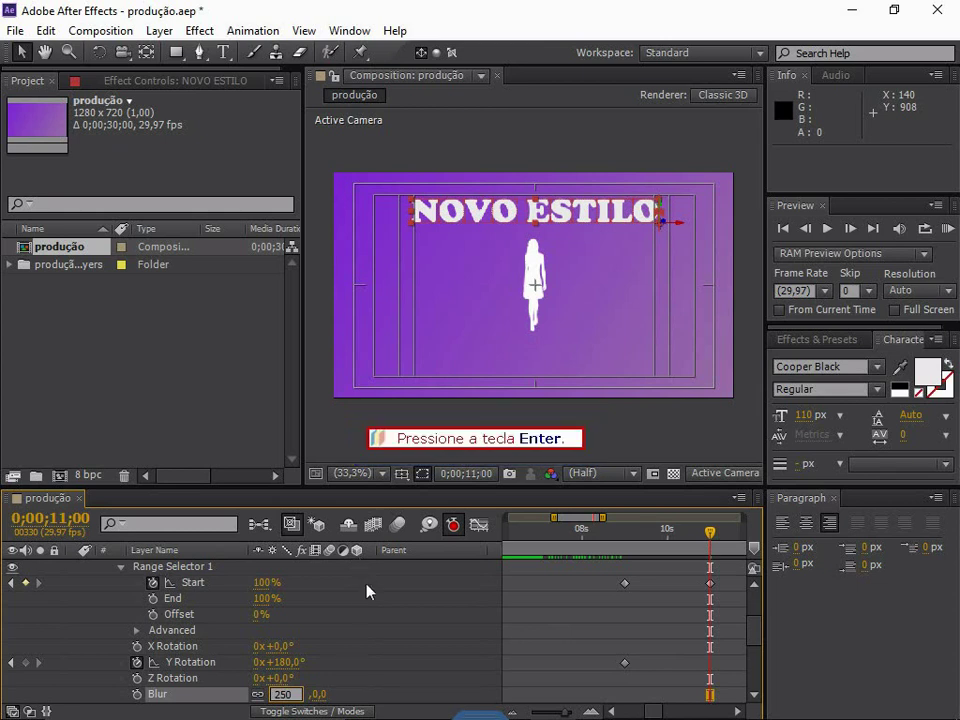
key("Return")
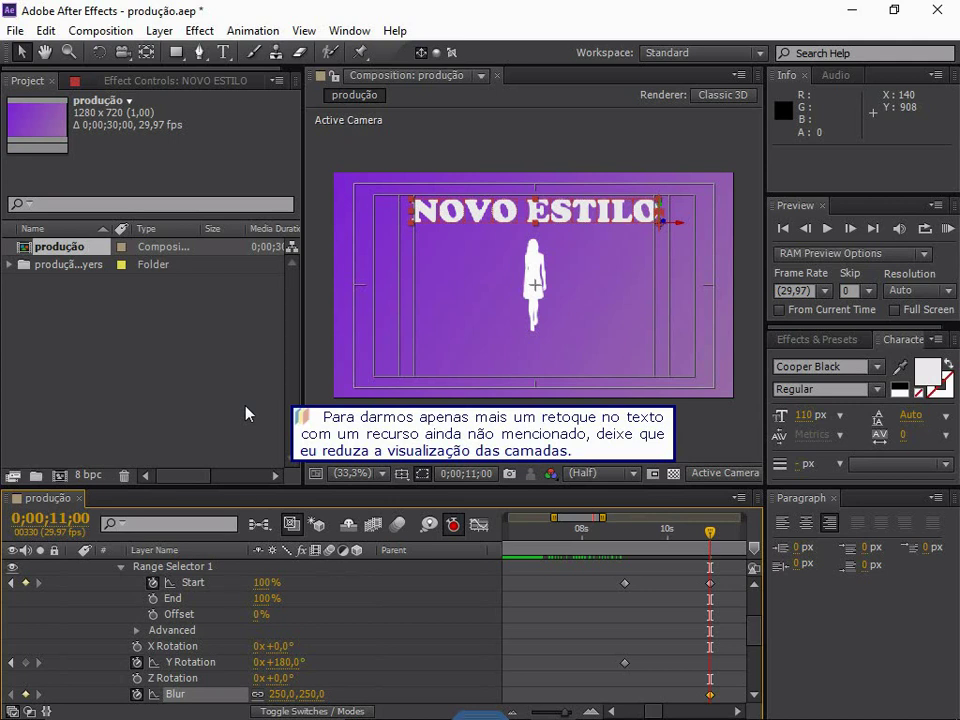
Collapse the layer properties, show the layer modes, and set NOVO ESTILO's blending mode to Soft Light after trying Multiply.
key("ctrl+grave")
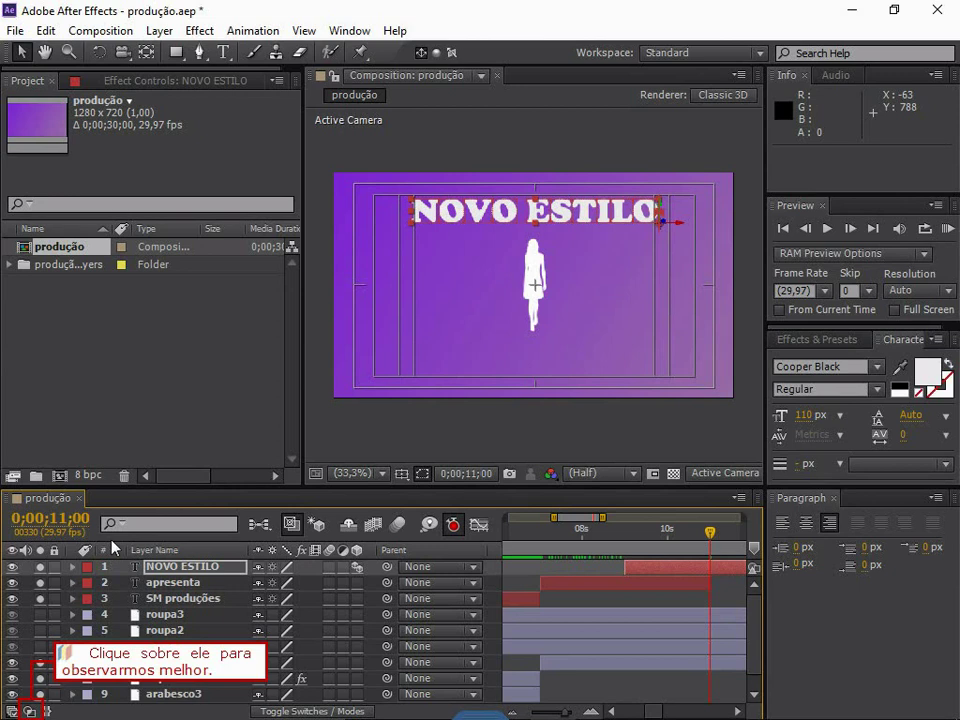
left_click(30, 711)
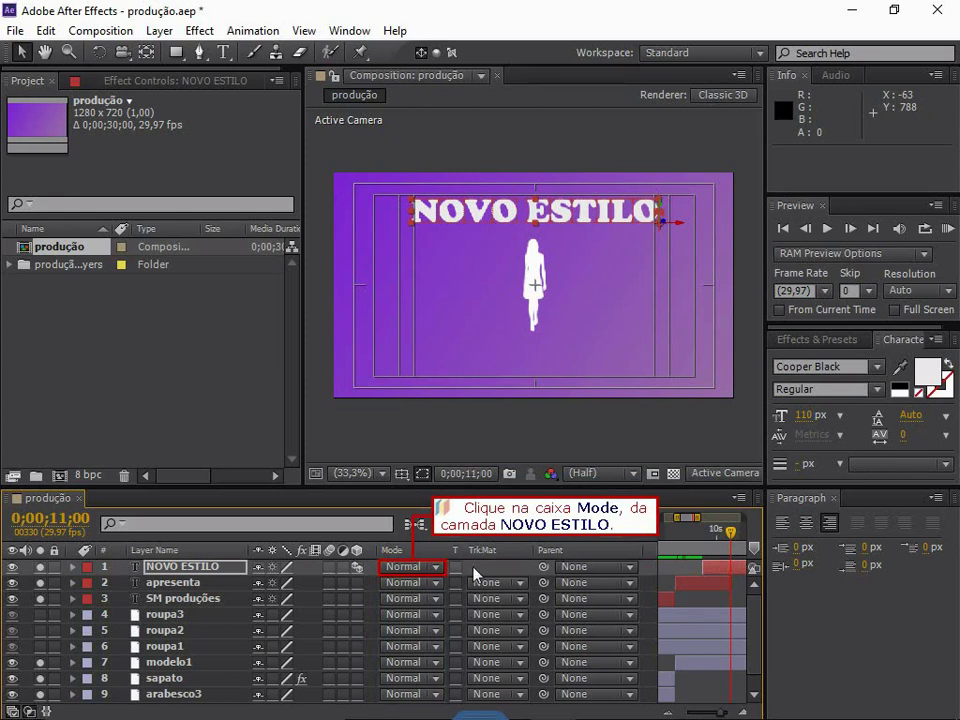
left_click(409, 568)
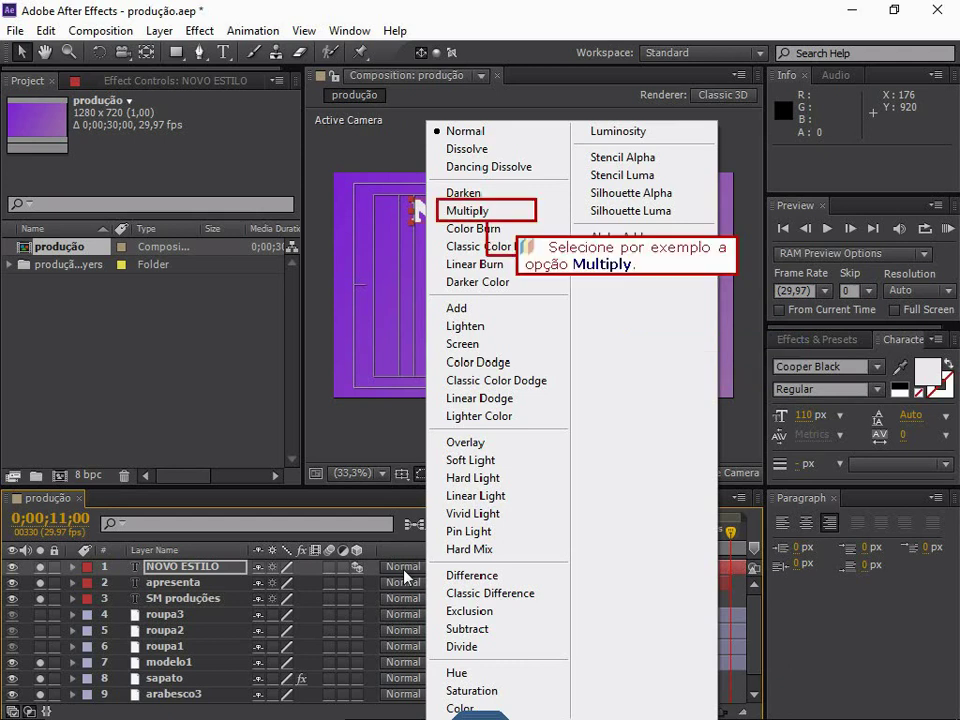
left_click(497, 212)
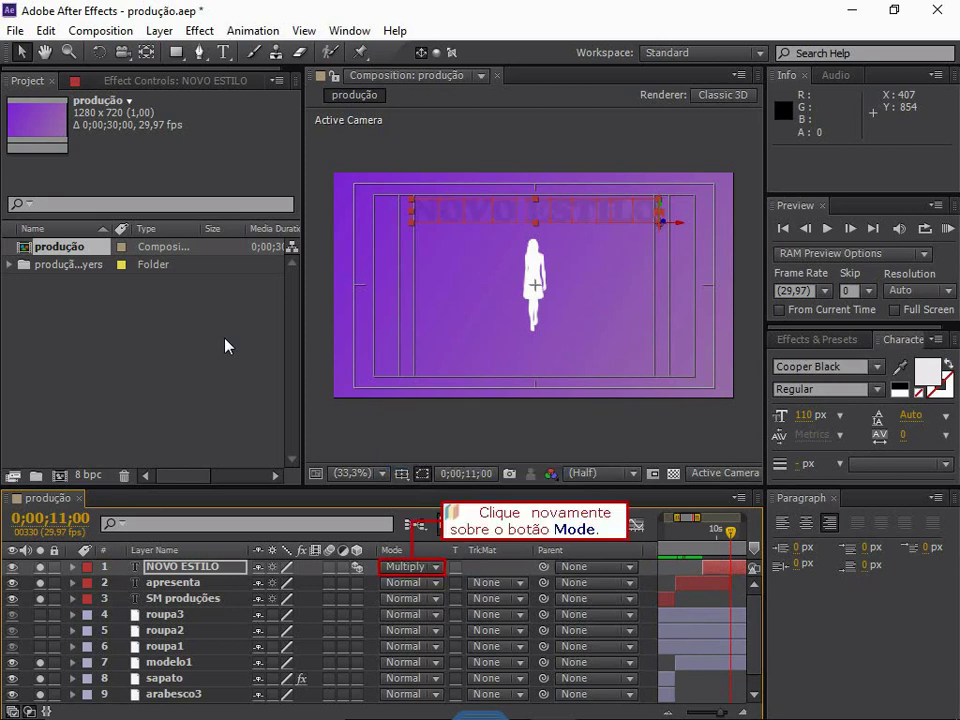
left_click(434, 567)
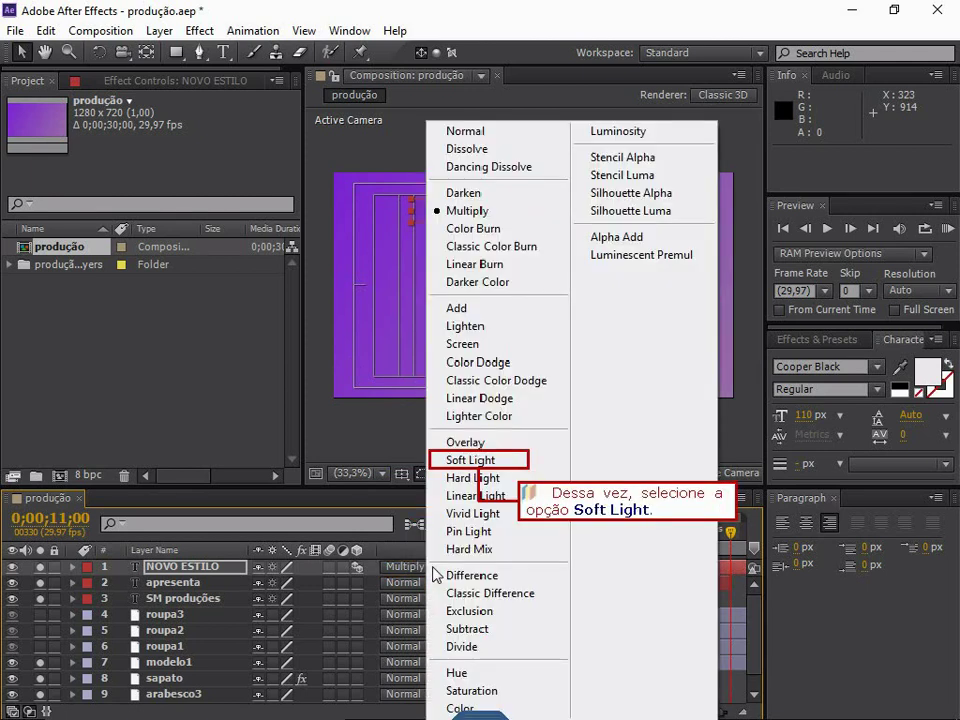
left_click(466, 460)
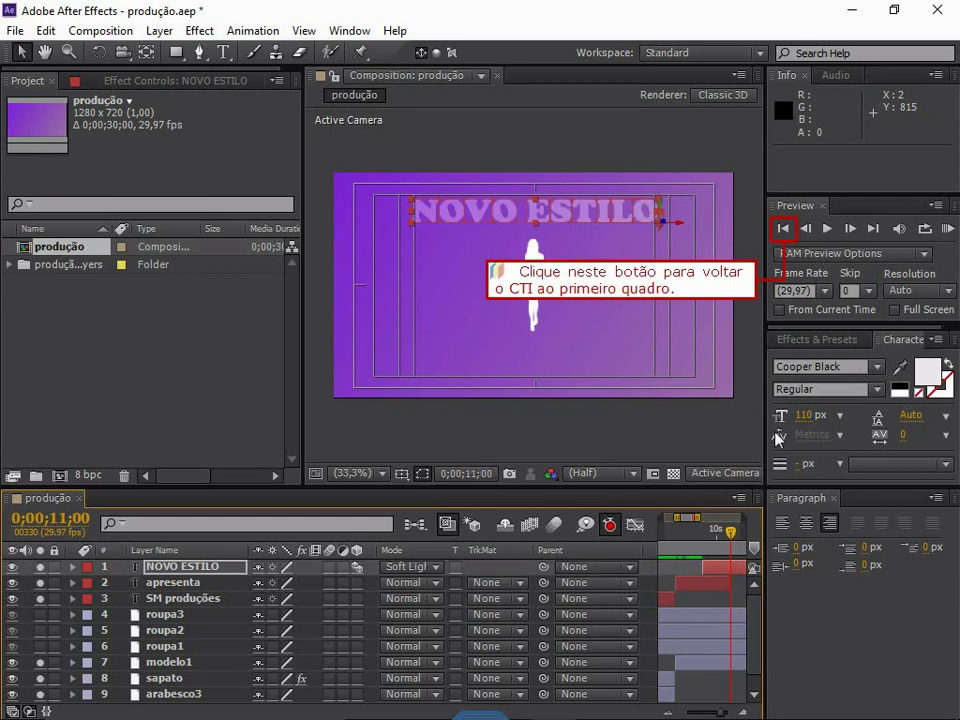
Play the composition preview from the first frame to check the text animations.
left_click(781, 229)
left_click(825, 230)
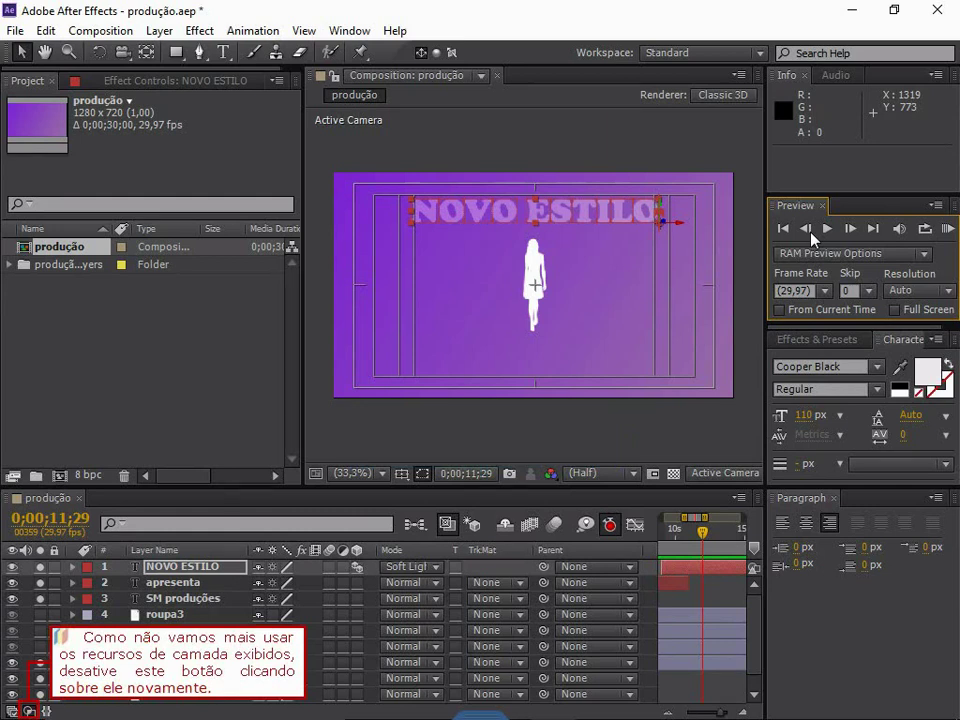
Hide the layer mode columns and save the project.
left_click(31, 711)
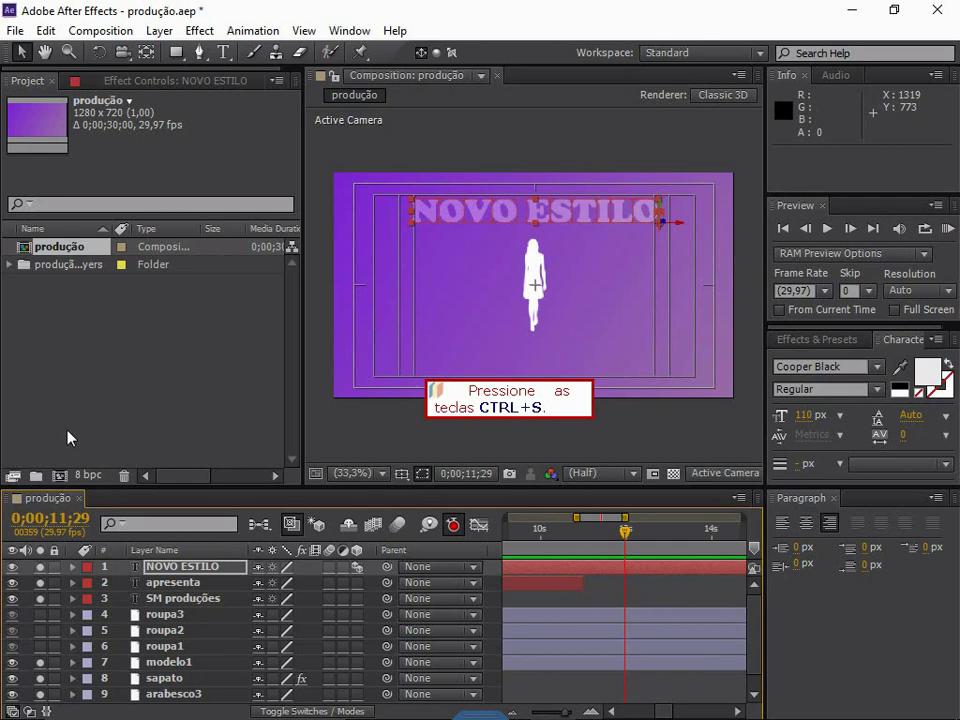
key("ctrl+s")
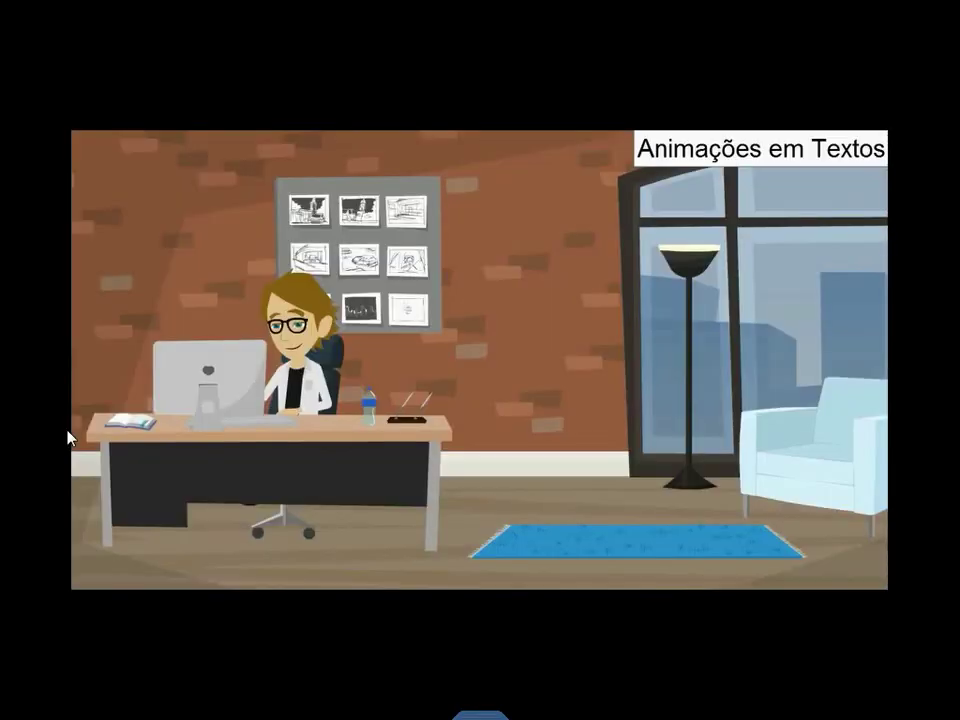